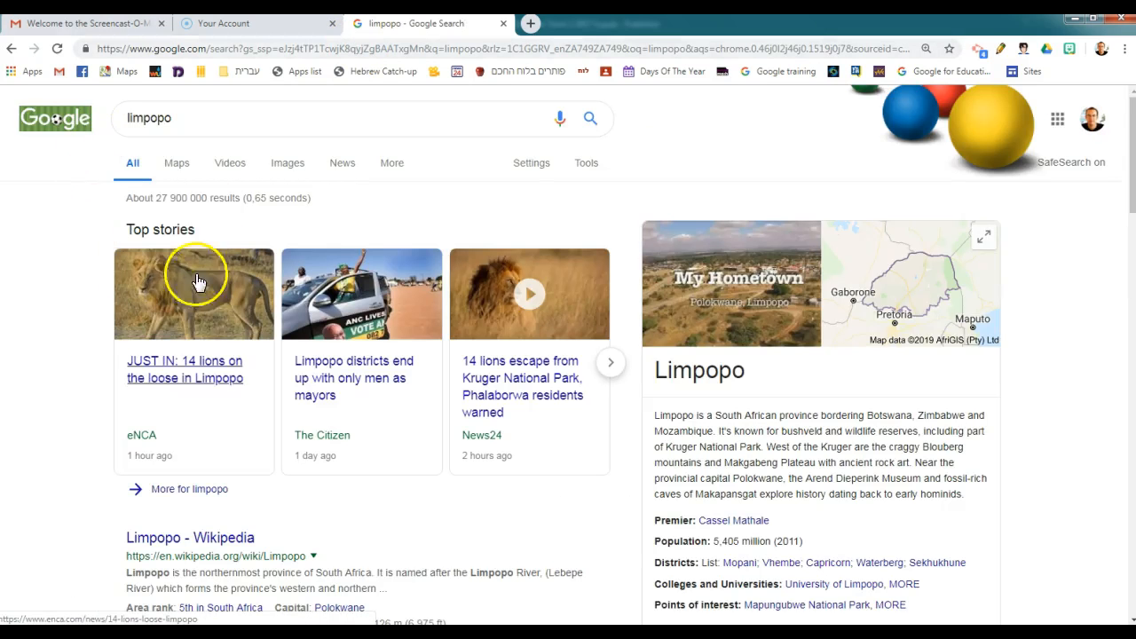
# Show the image results for limpopo and browse them for a landscape photo.
pyautogui.click(182, 172)
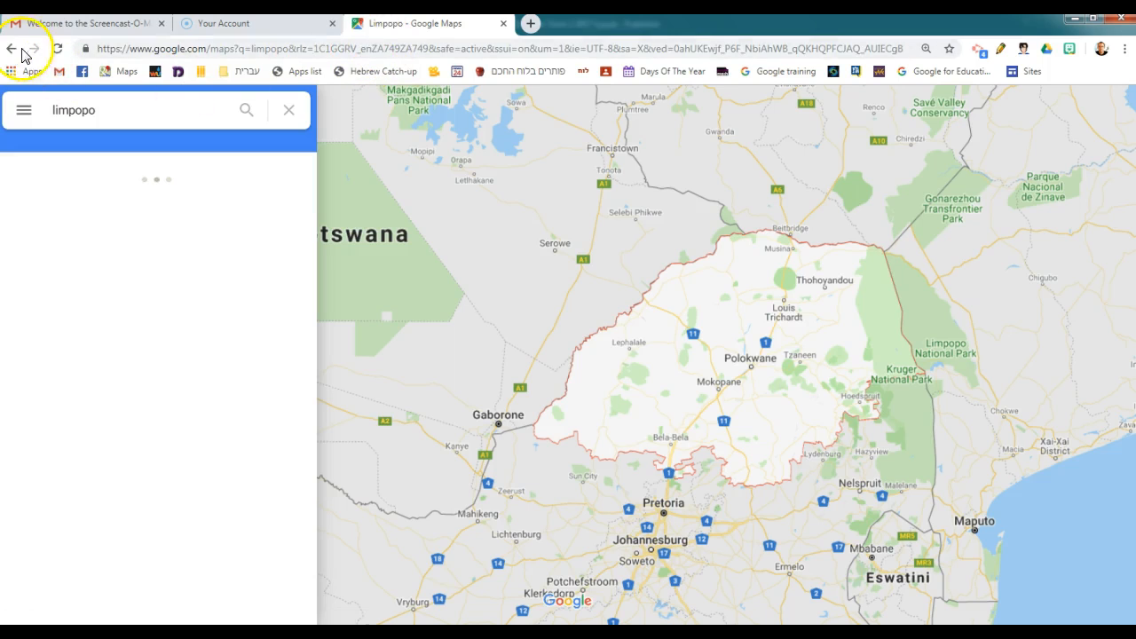
pyautogui.click(12, 49)
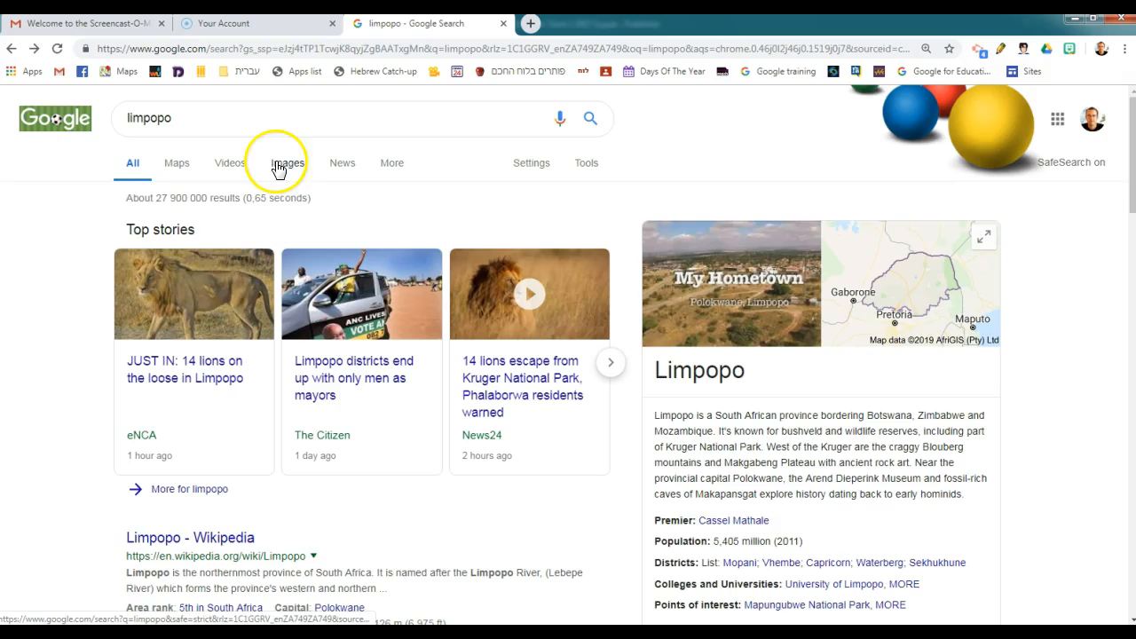
pyautogui.click(278, 165)
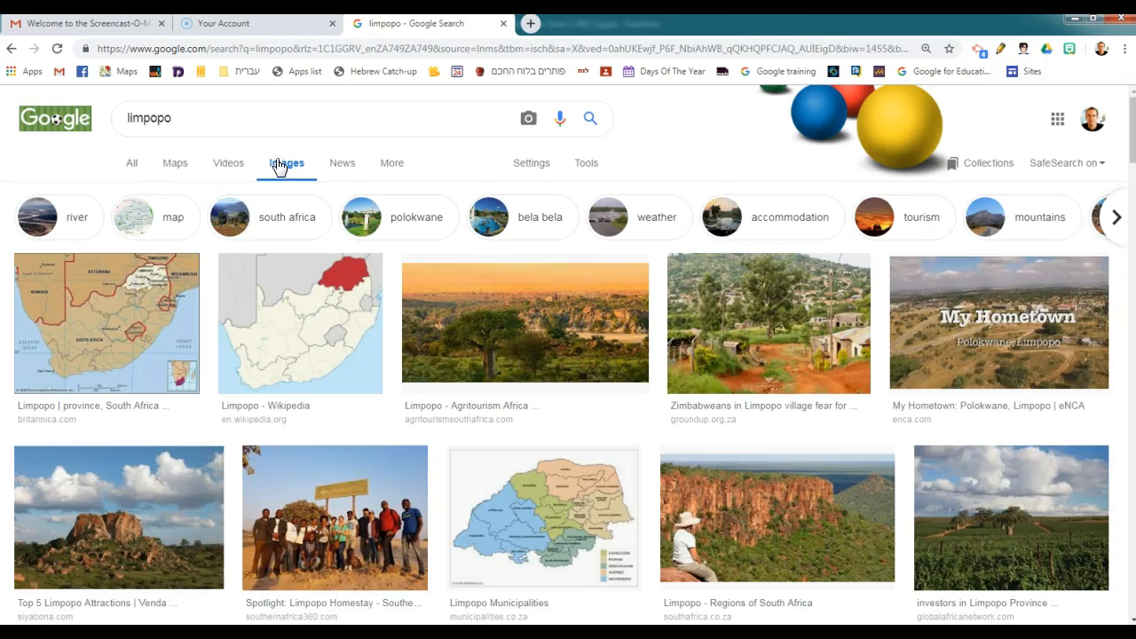
pyautogui.scroll(-4, 278, 165)
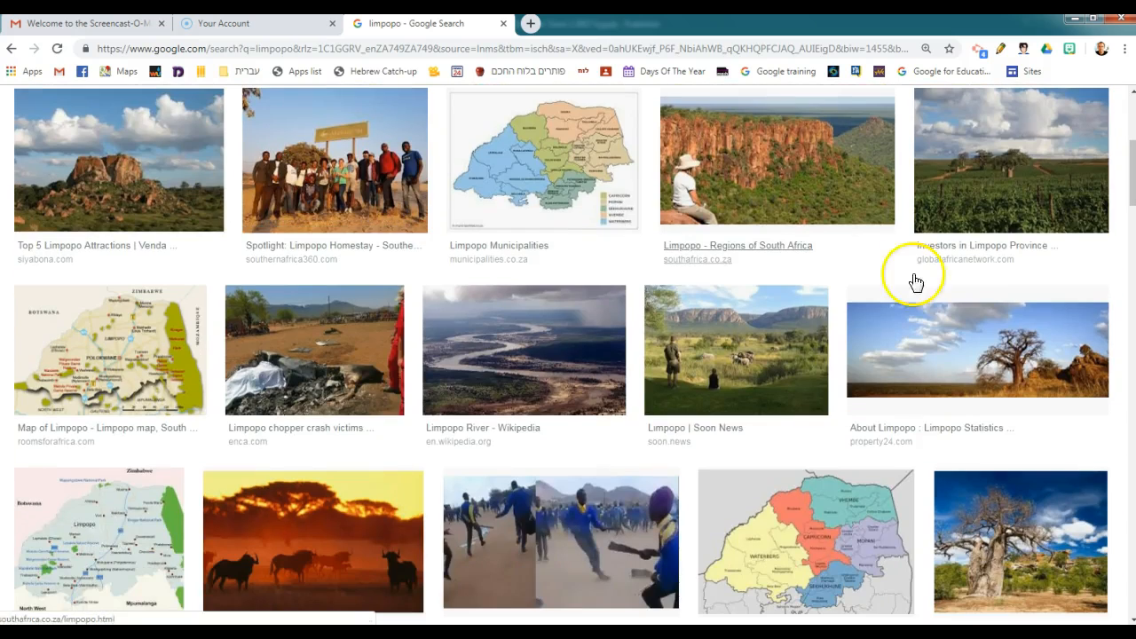
pyautogui.scroll(2, 134, 261)
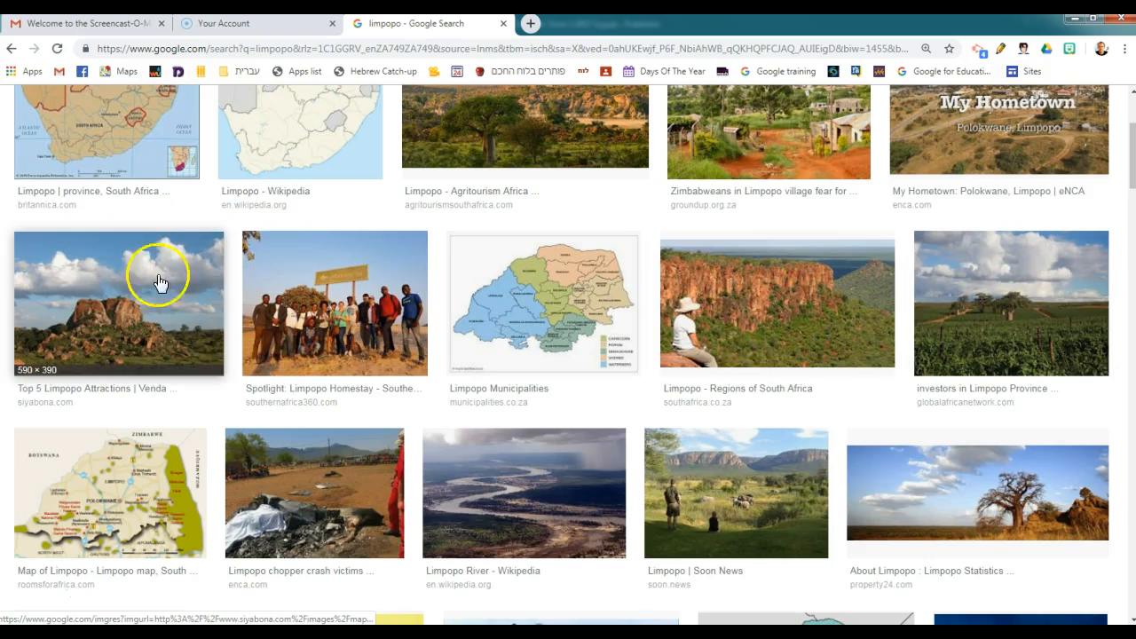
pyautogui.scroll(1, 126, 283)
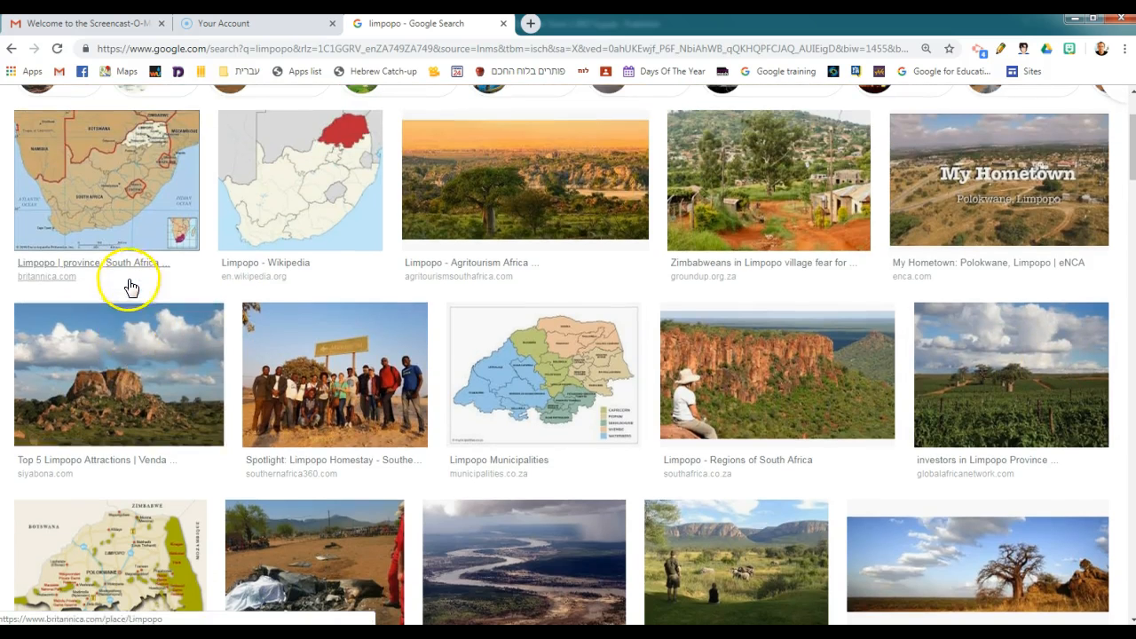
# Open the rock formation photo from Top 5 Limpopo Attractions and copy the image.
pyautogui.click(119, 348)
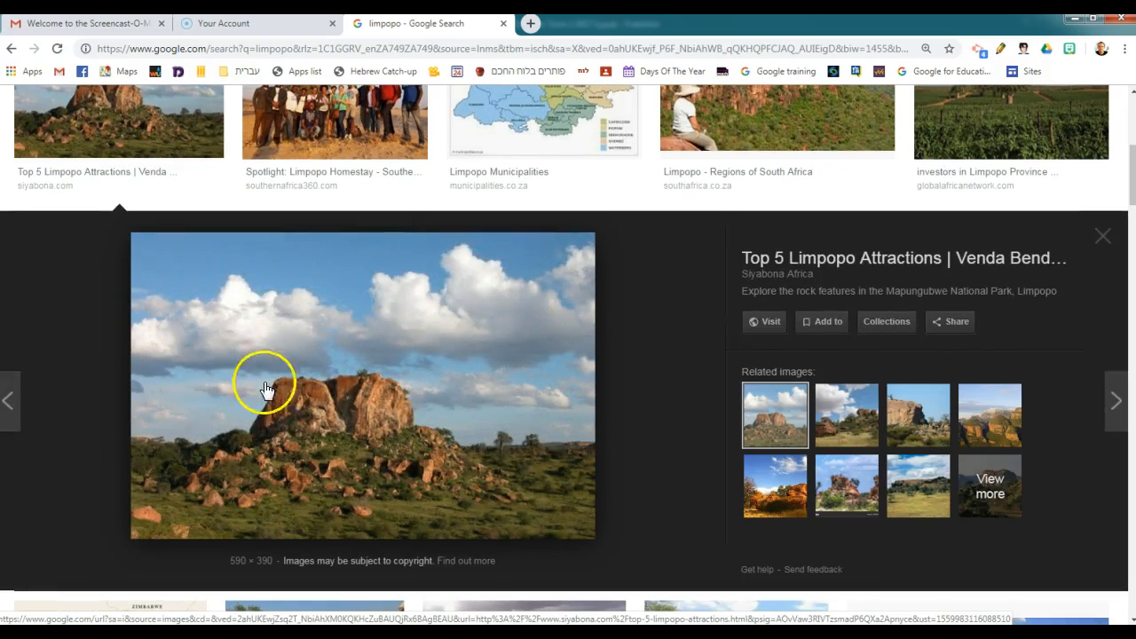
pyautogui.rightClick(326, 411)
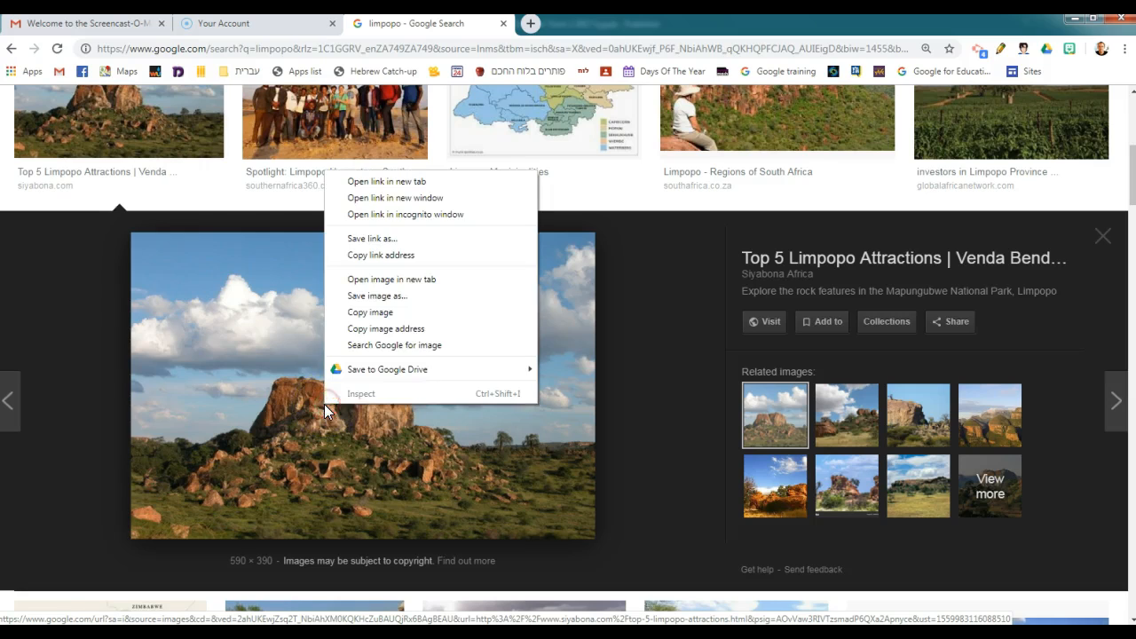
pyautogui.click(375, 312)
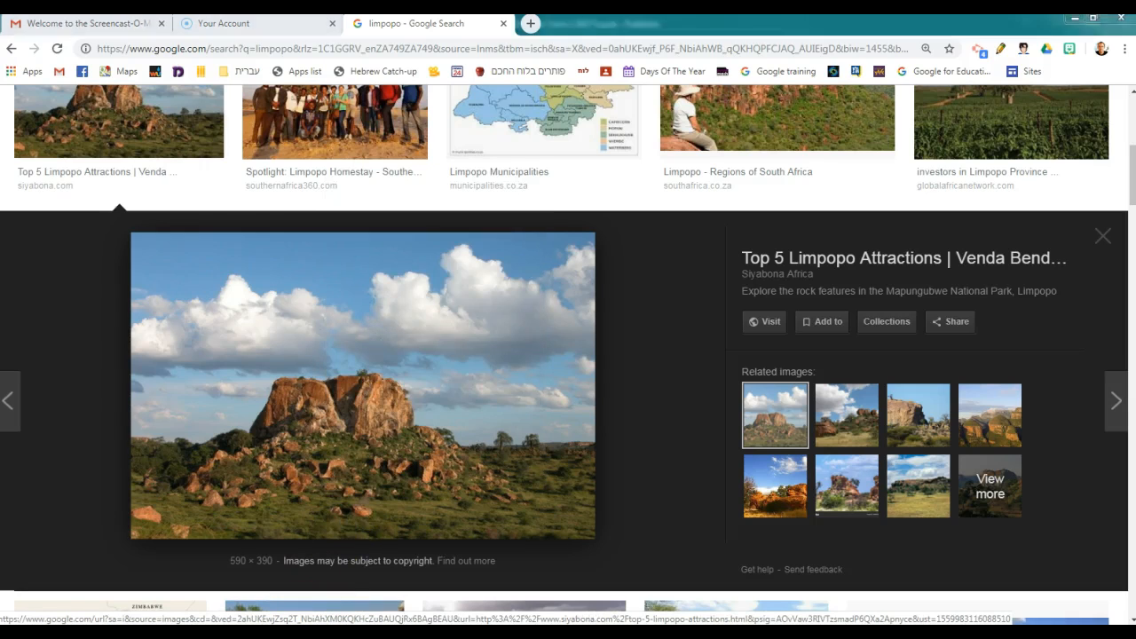
# Switch to Publisher and paste the copied photo on the blank area beside page 1.
pyautogui.hotkey('alt', 'Tab')
pyautogui.rightClick(228, 296)
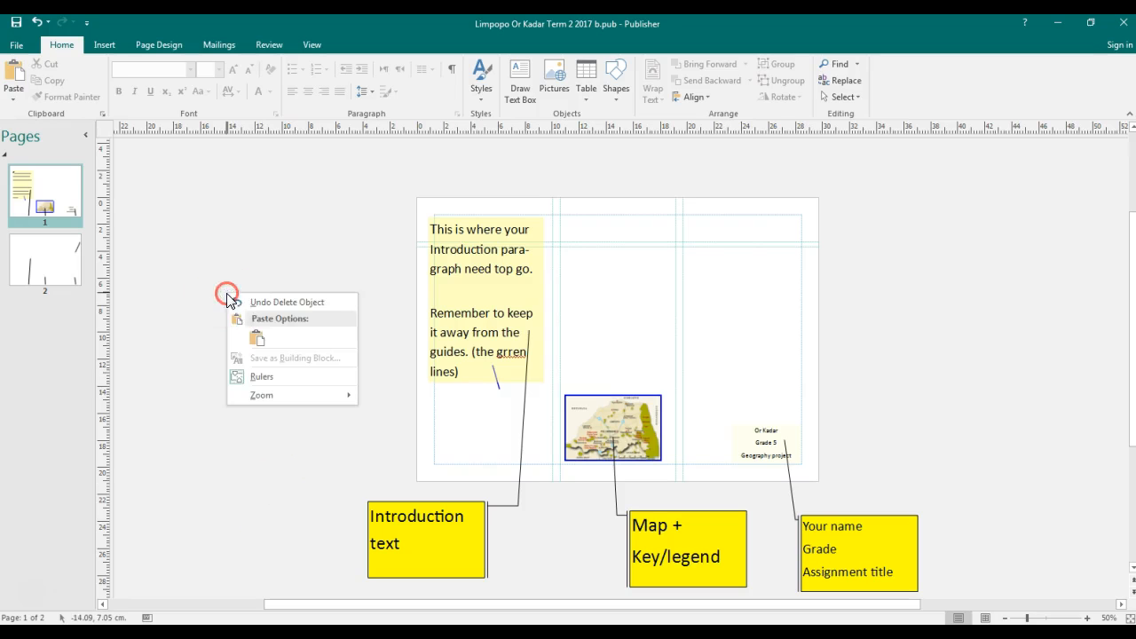
pyautogui.click(256, 339)
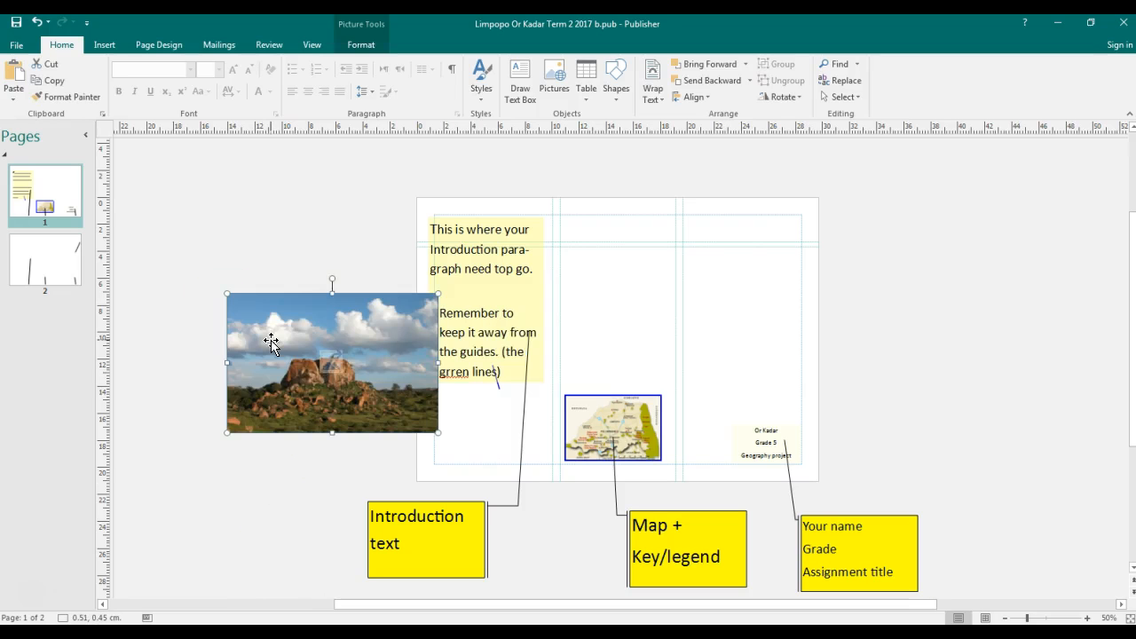
# Move the pasted photo onto page 1 and enlarge it to about 24.87 x 16.44 cm.
pyautogui.moveTo(312, 372); pyautogui.dragTo(431, 321)
pyautogui.moveTo(556, 378); pyautogui.dragTo(686, 462)
pyautogui.moveTo(629, 418); pyautogui.dragTo(640, 392)
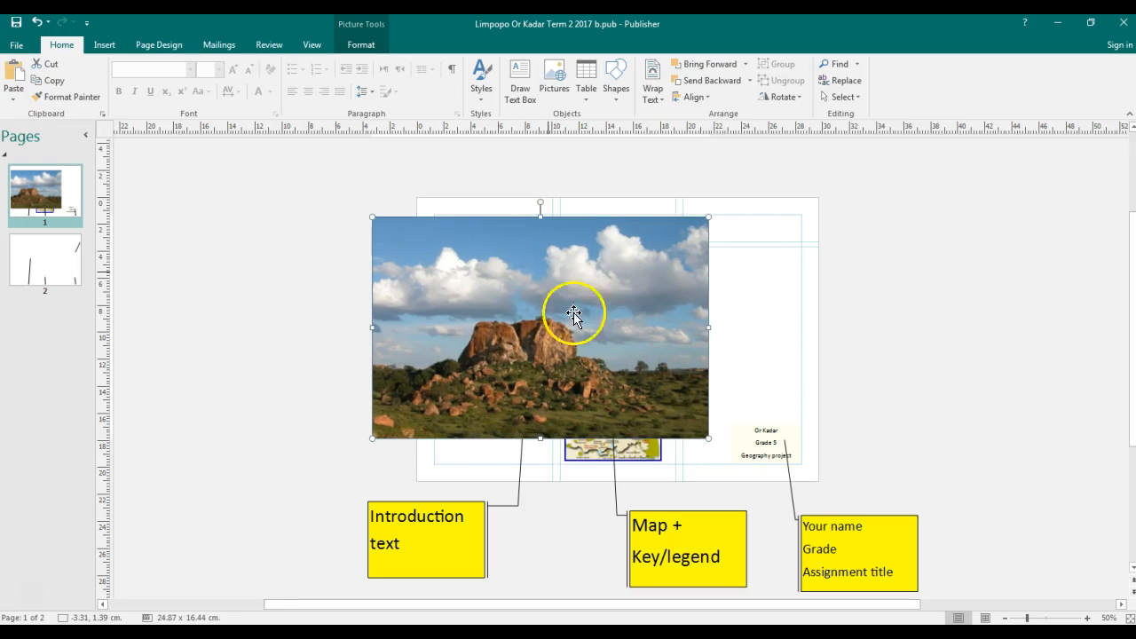
# Send the photo behind all other objects and shift it right to about 4.19, 1.27 cm on the page.
pyautogui.click(349, 49)
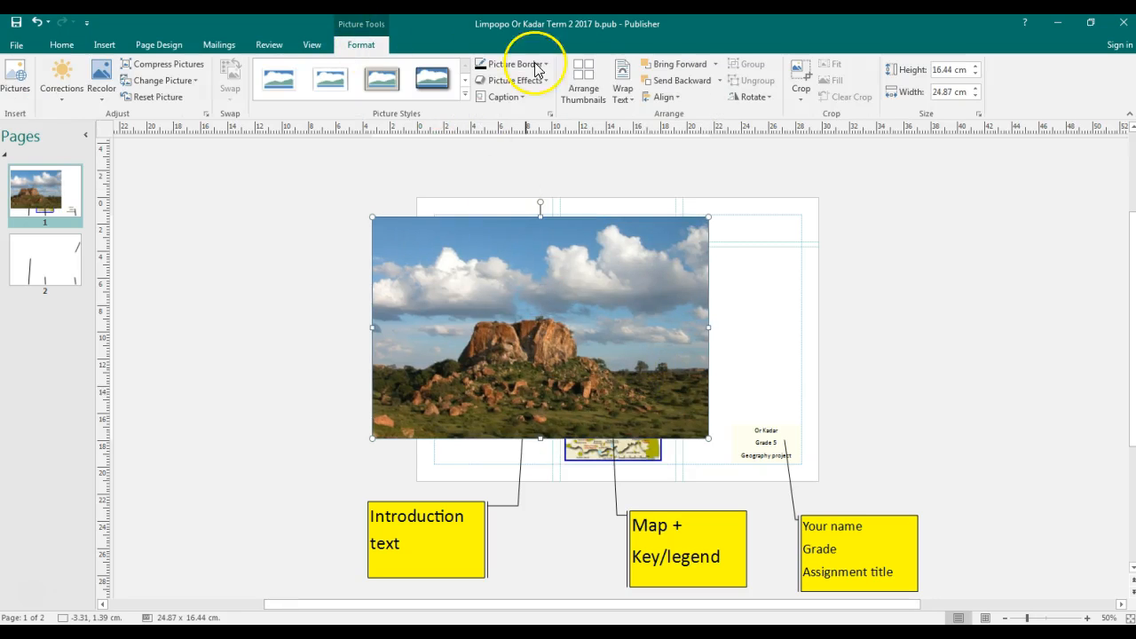
pyautogui.click(717, 64)
pyautogui.click(717, 65)
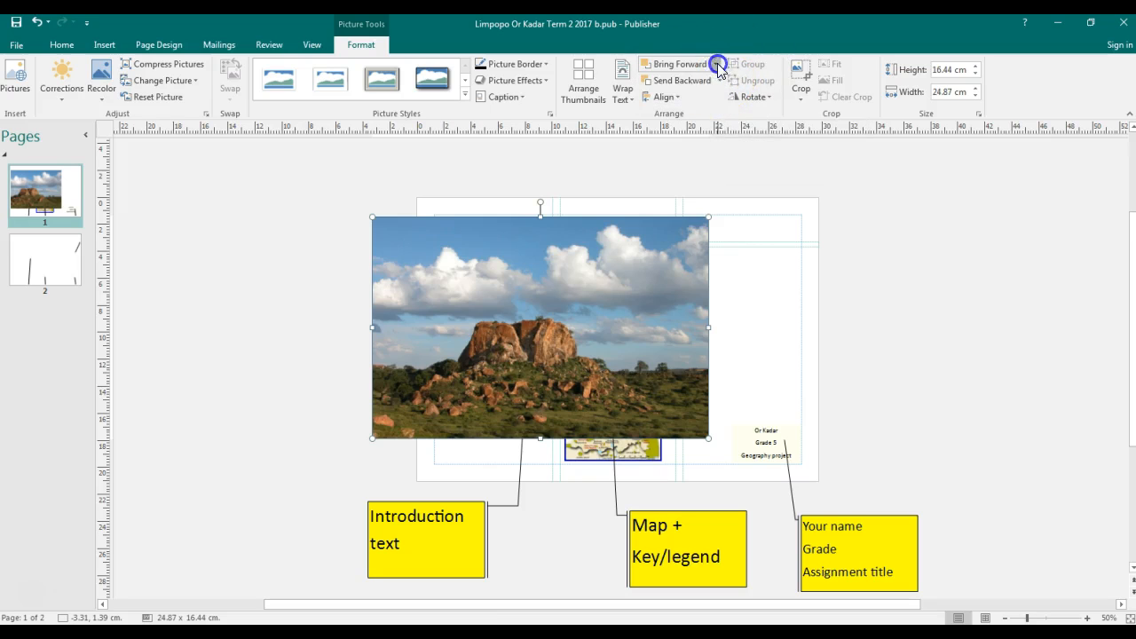
pyautogui.click(720, 81)
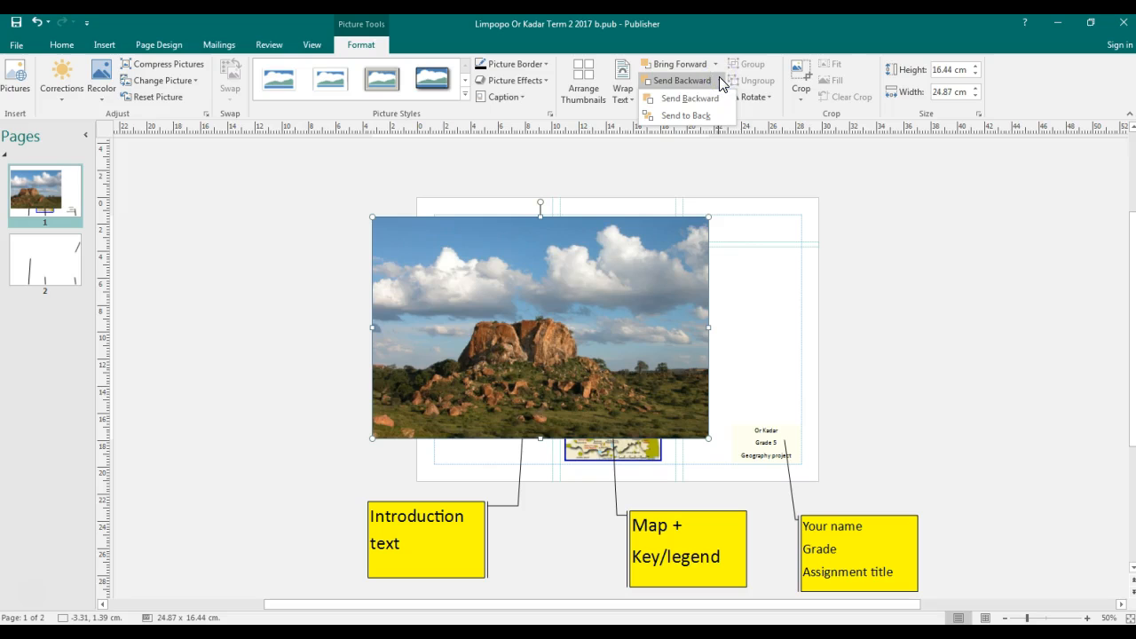
pyautogui.click(694, 116)
pyautogui.click(679, 332)
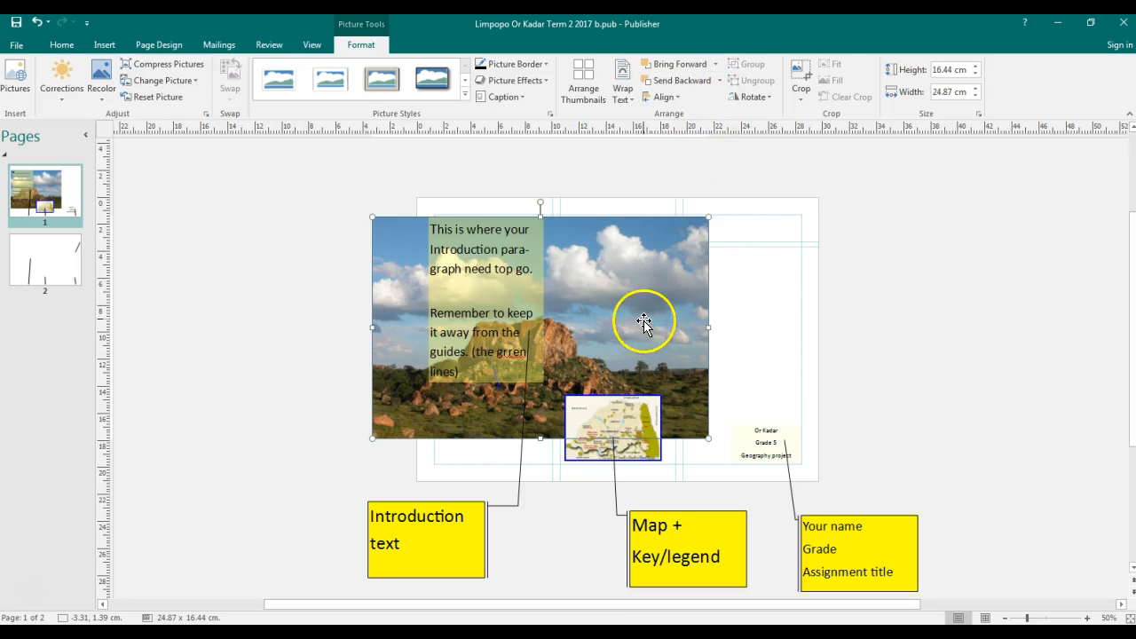
pyautogui.moveTo(637, 300); pyautogui.dragTo(740, 296)
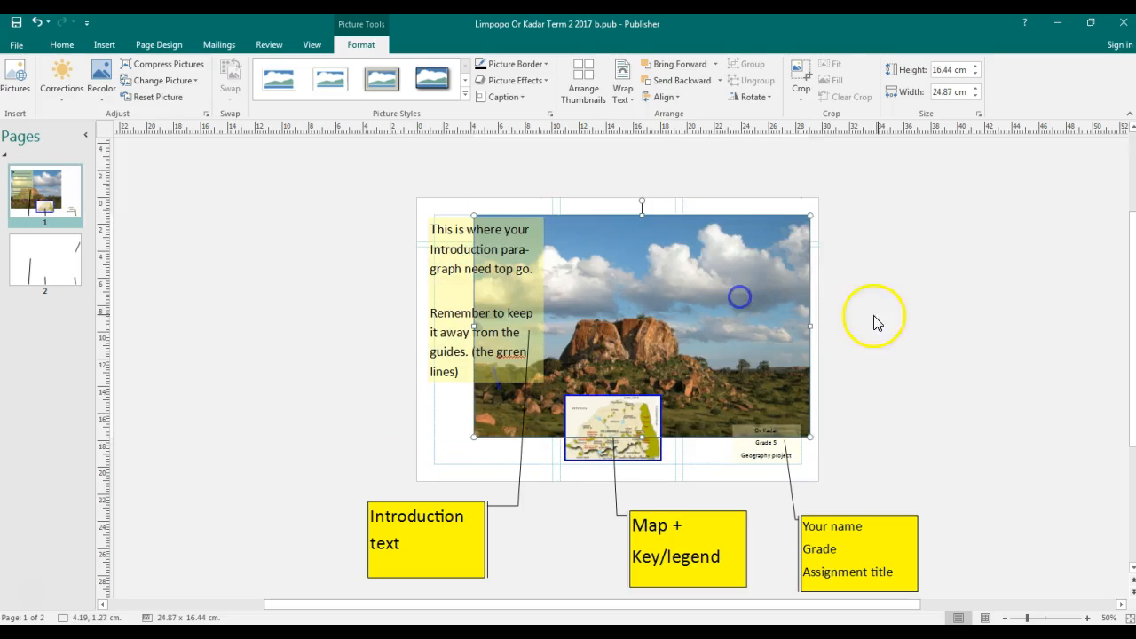
pyautogui.click(919, 320)
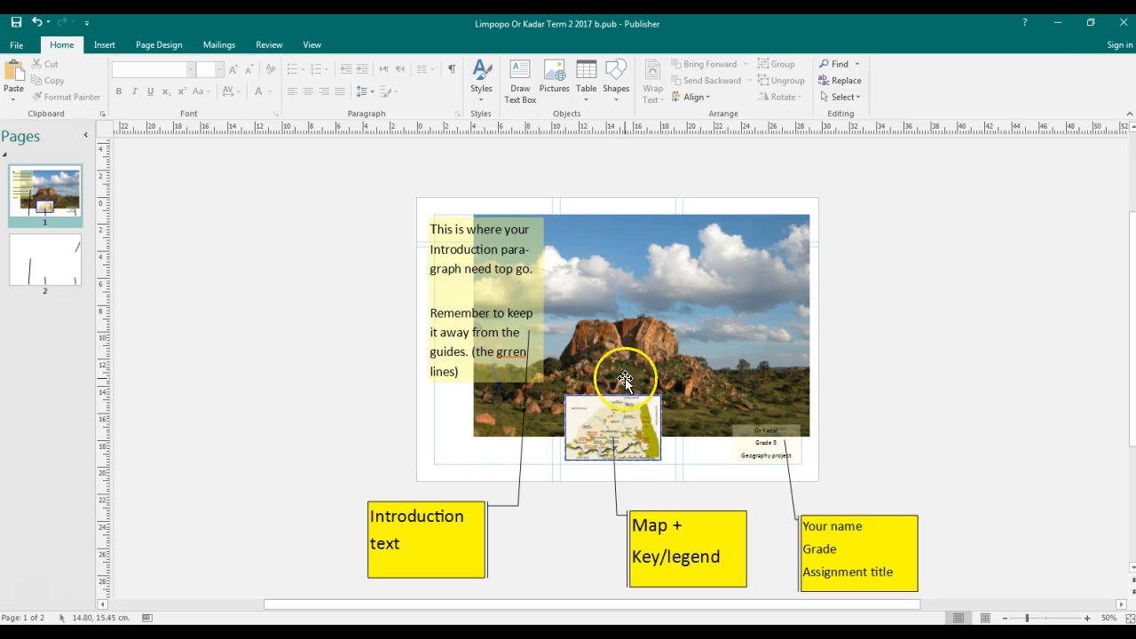
pyautogui.click(158, 44)
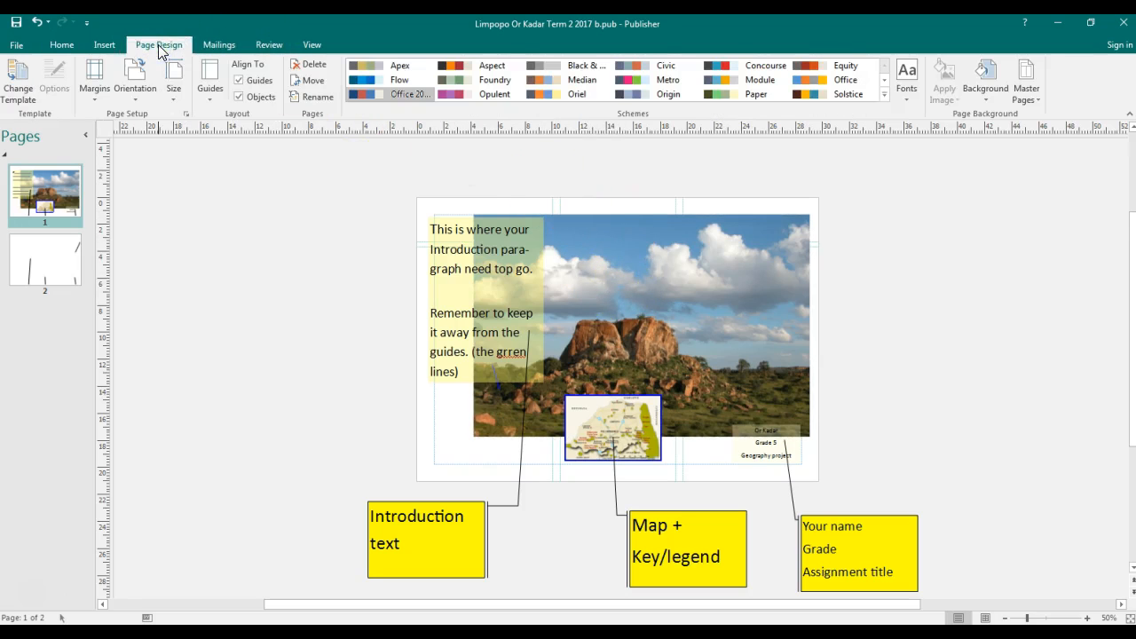
pyautogui.click(204, 96)
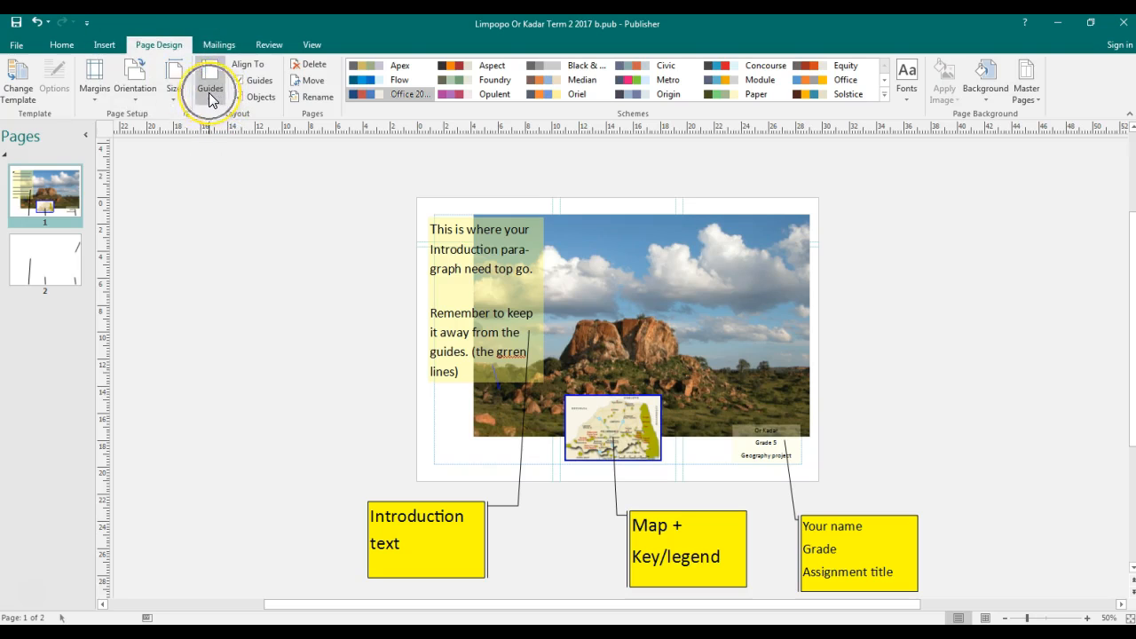
pyautogui.click(210, 94)
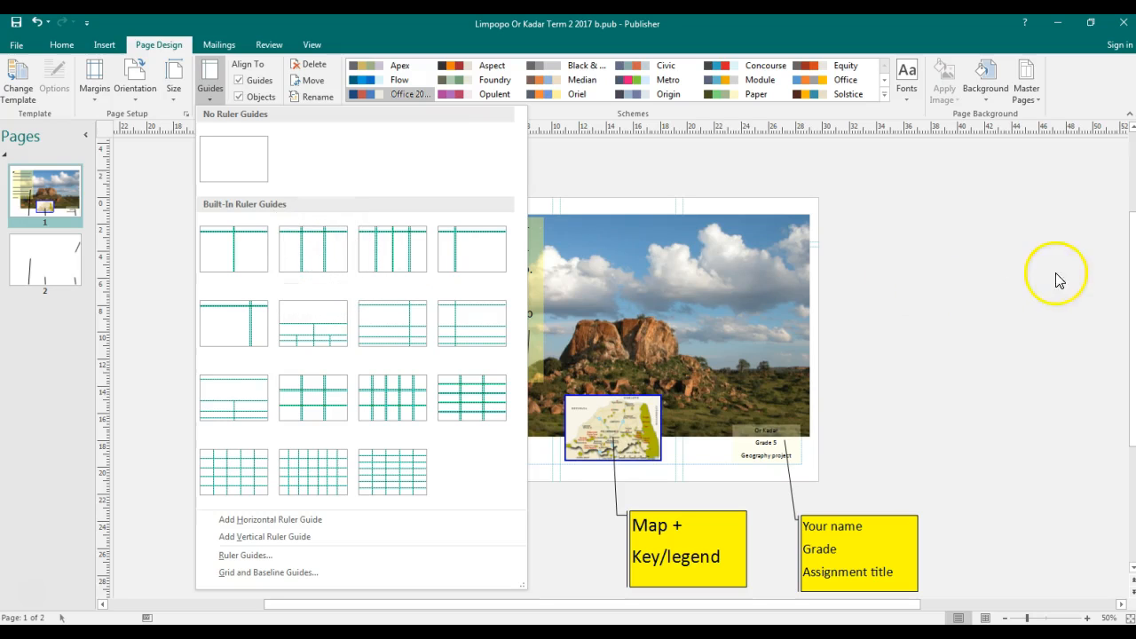
pyautogui.click(923, 284)
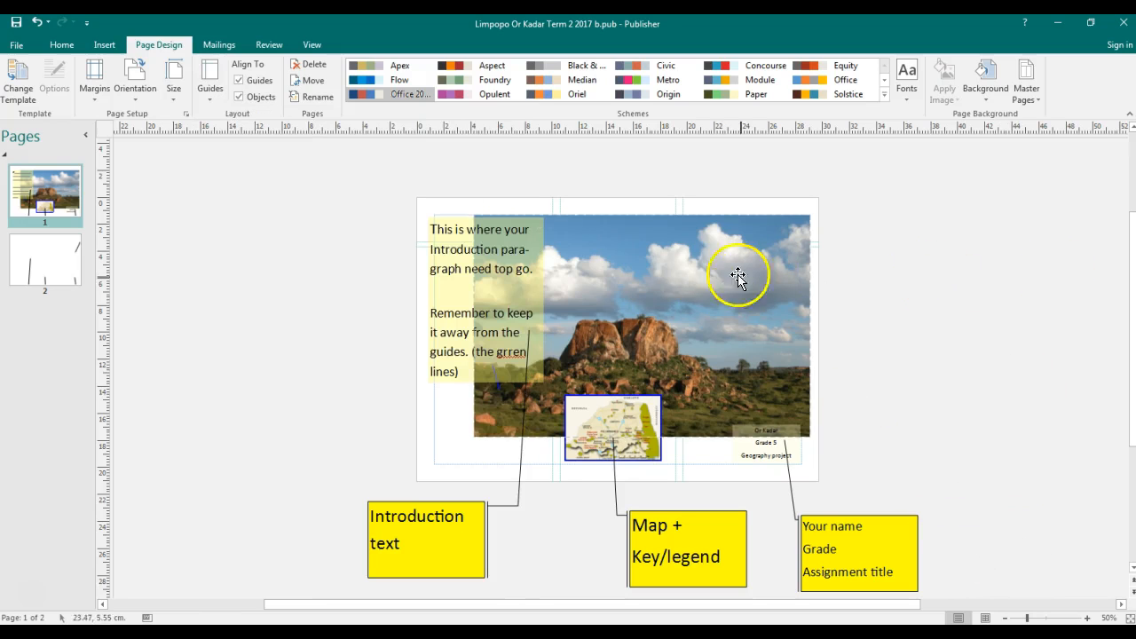
# Move the background photo to about 0.82, 0.64 cm and enlarge it to about 28.23 x 18.66 cm.
pyautogui.moveTo(730, 299); pyautogui.dragTo(686, 291)
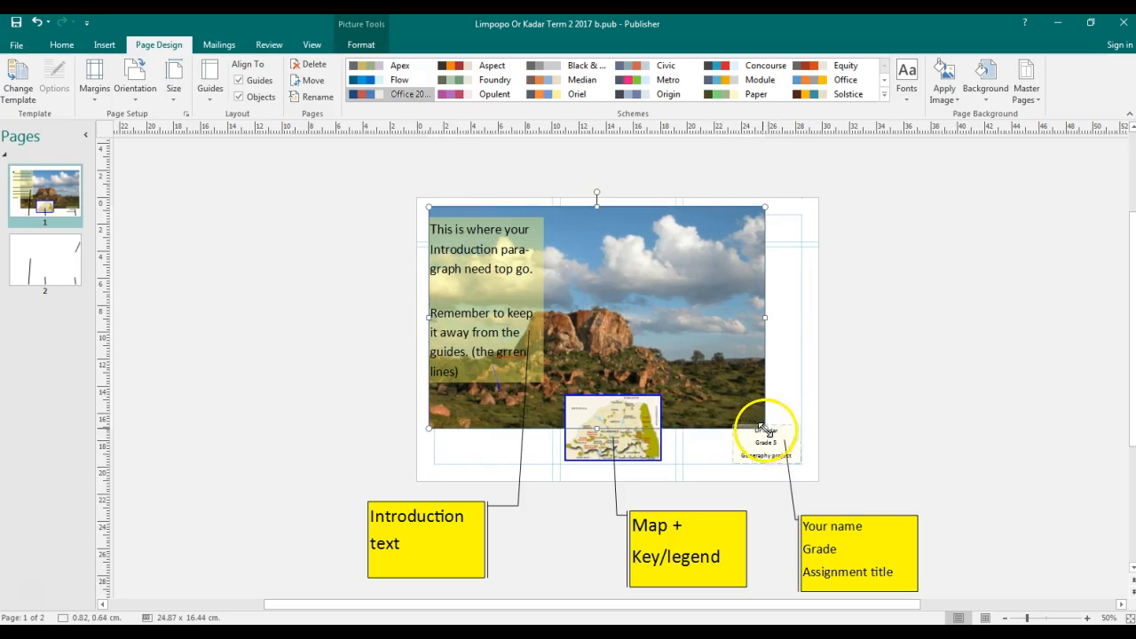
pyautogui.moveTo(763, 429); pyautogui.dragTo(808, 458)
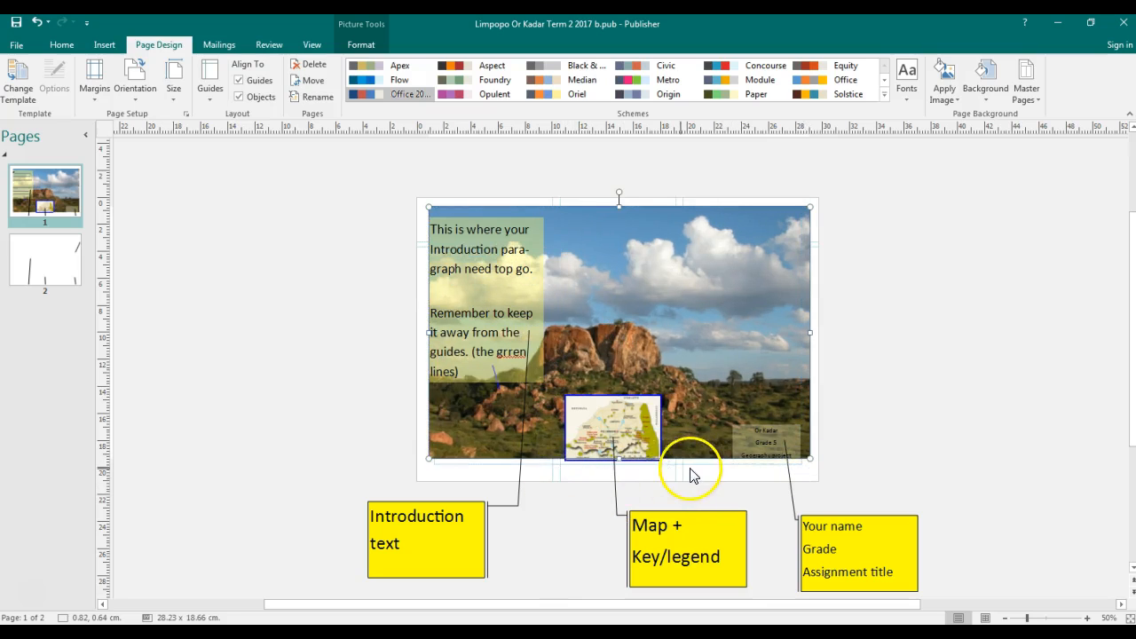
pyautogui.click(1013, 355)
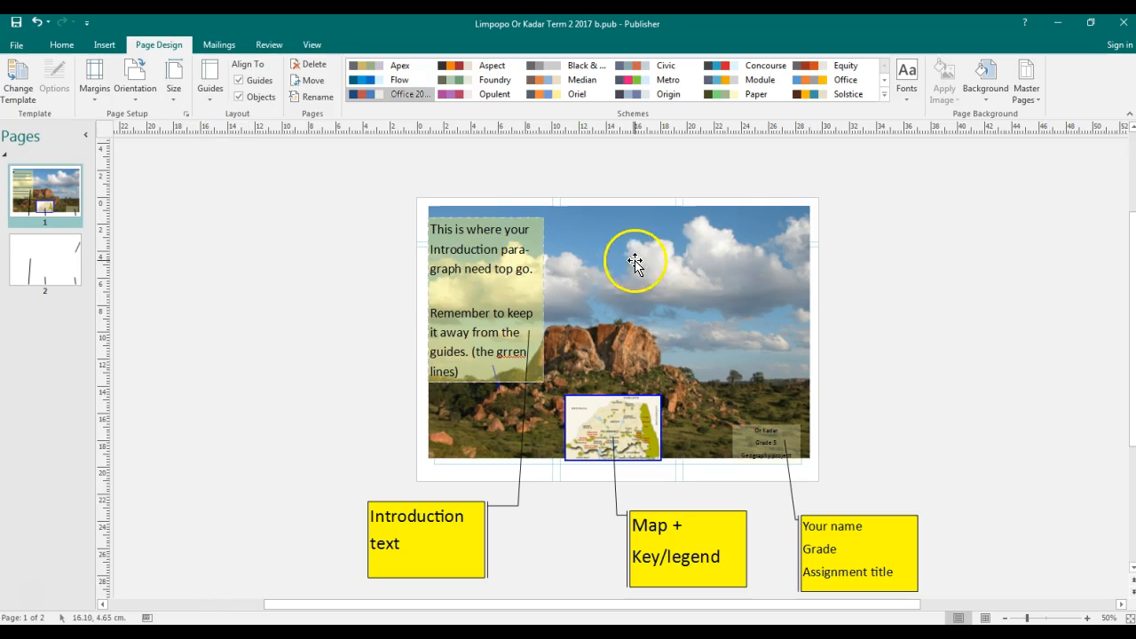
pyautogui.click(755, 254)
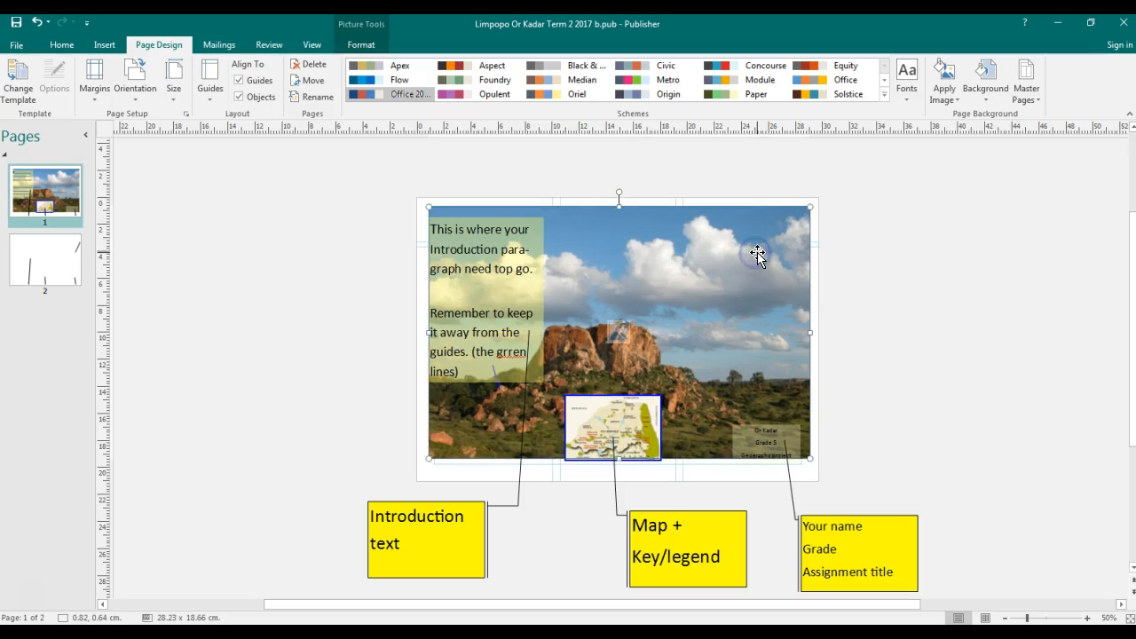
pyautogui.click(477, 257)
pyautogui.click(300, 241)
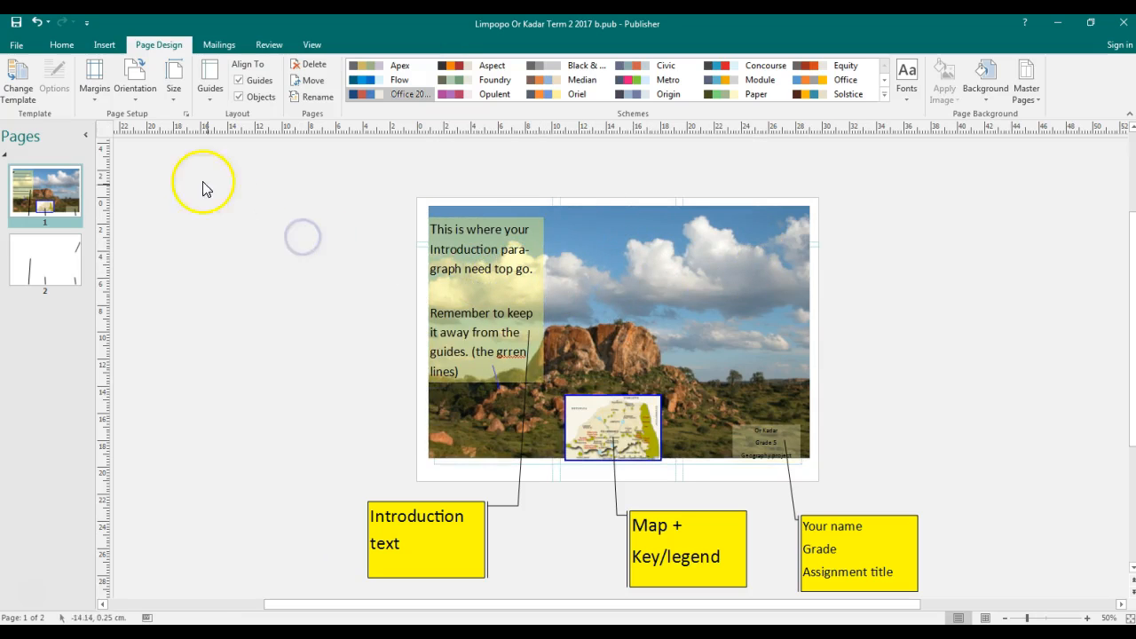
# Add a small text box over the sky in the middle column and enter the title Limpopo.
pyautogui.click(60, 45)
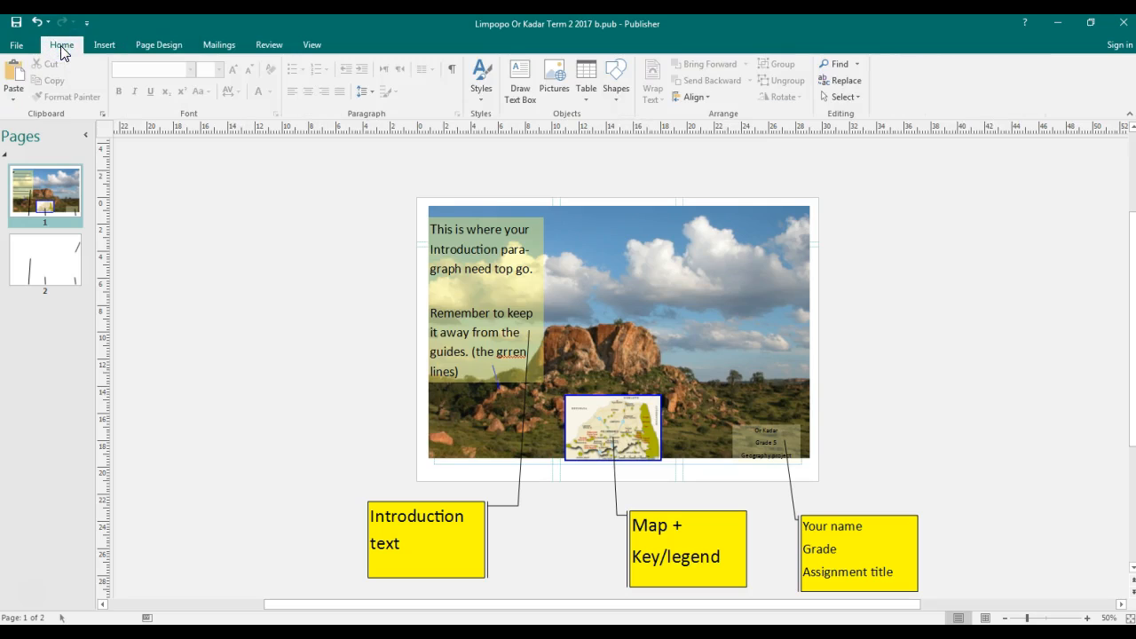
pyautogui.click(520, 86)
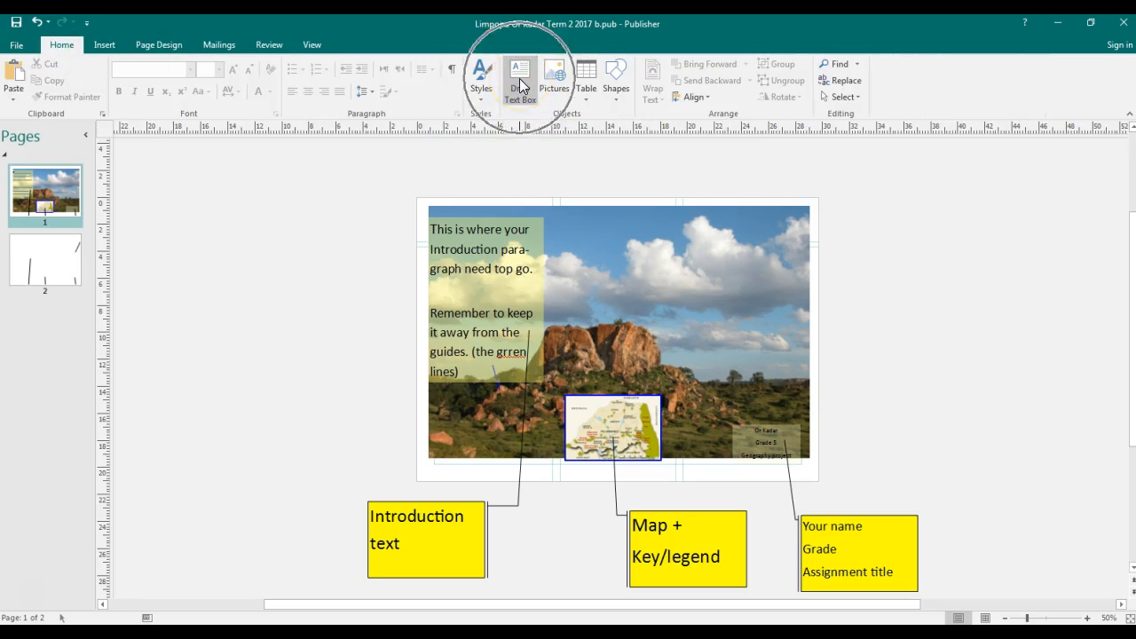
pyautogui.click(100, 46)
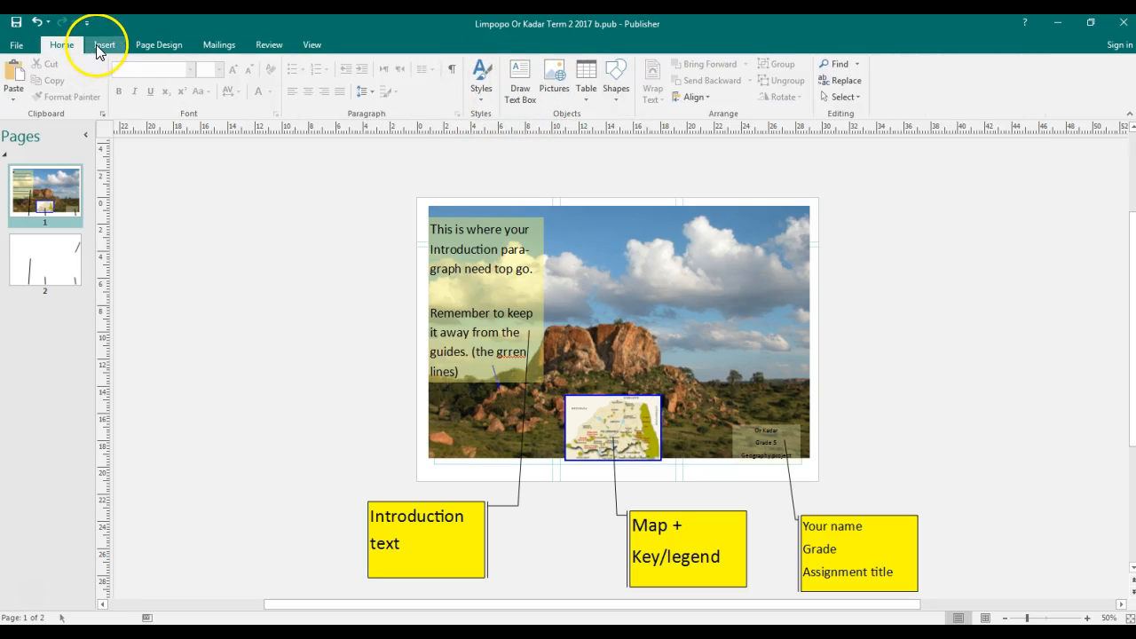
pyautogui.click(100, 46)
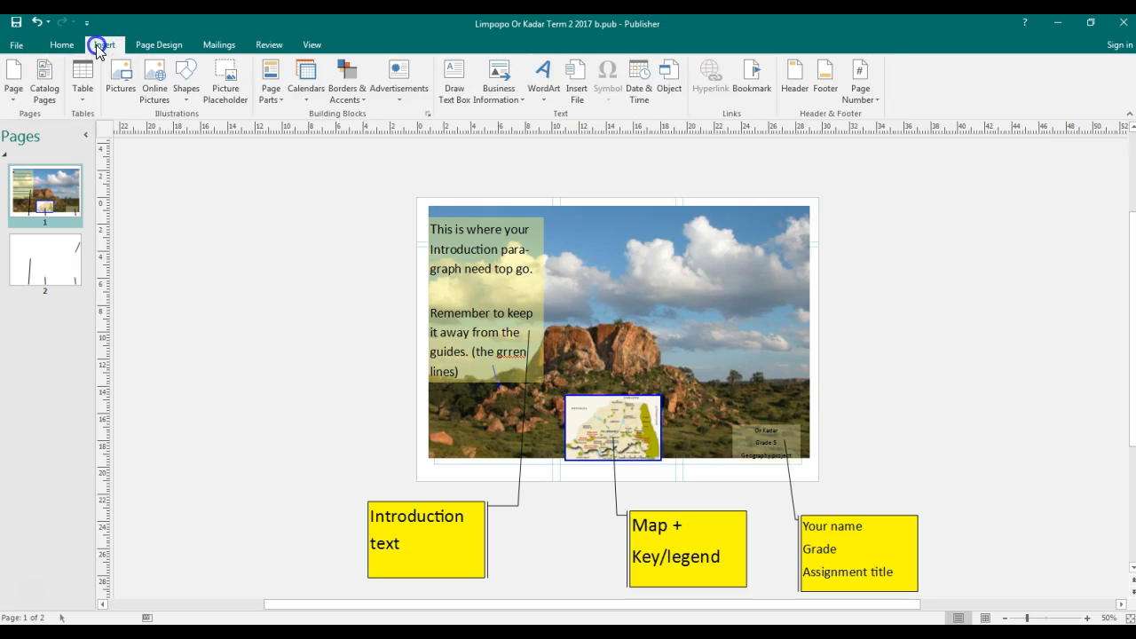
pyautogui.click(457, 84)
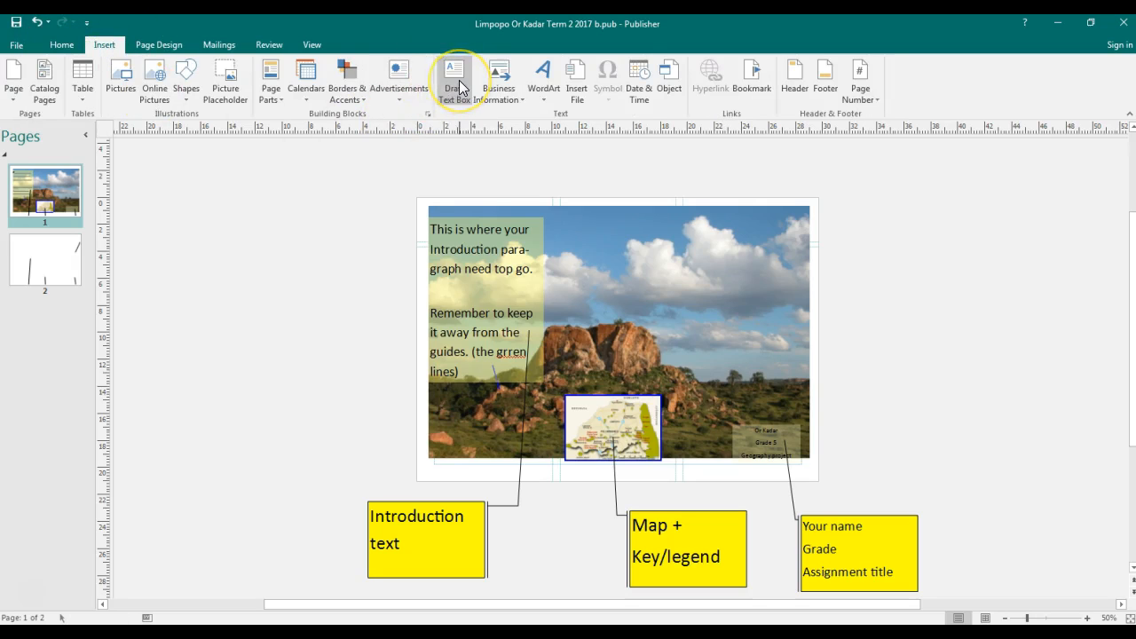
pyautogui.click(459, 85)
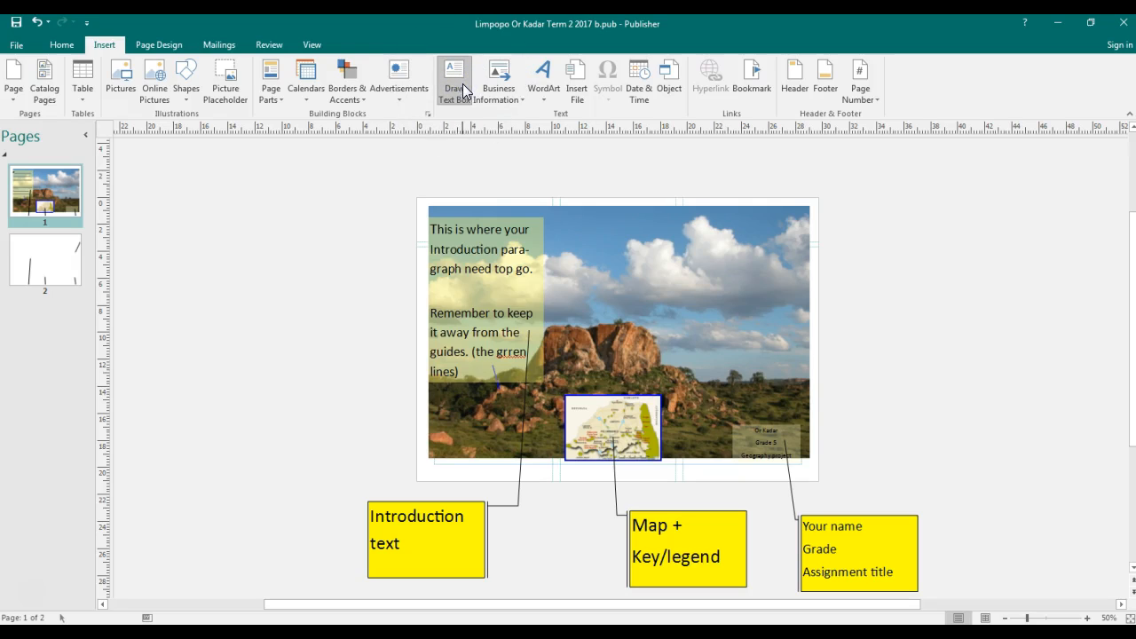
pyautogui.click(585, 233)
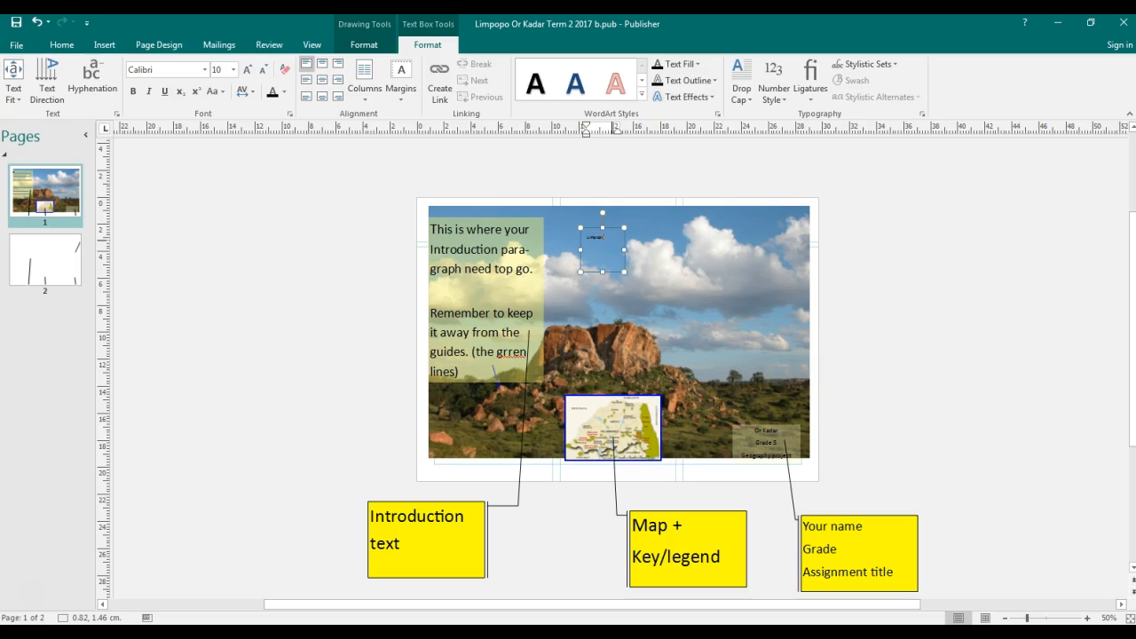
# Format the Limpopo title in Berlin Sans FB Demi at size 72 with a yellow font colour.
pyautogui.doubleClick(591, 241)
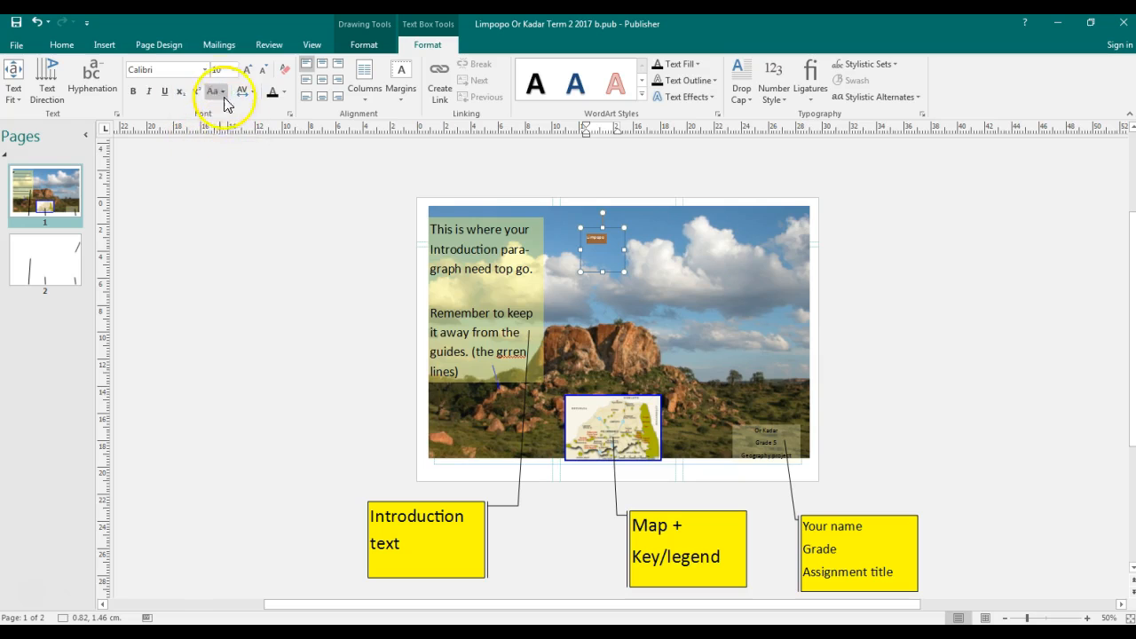
pyautogui.click(205, 70)
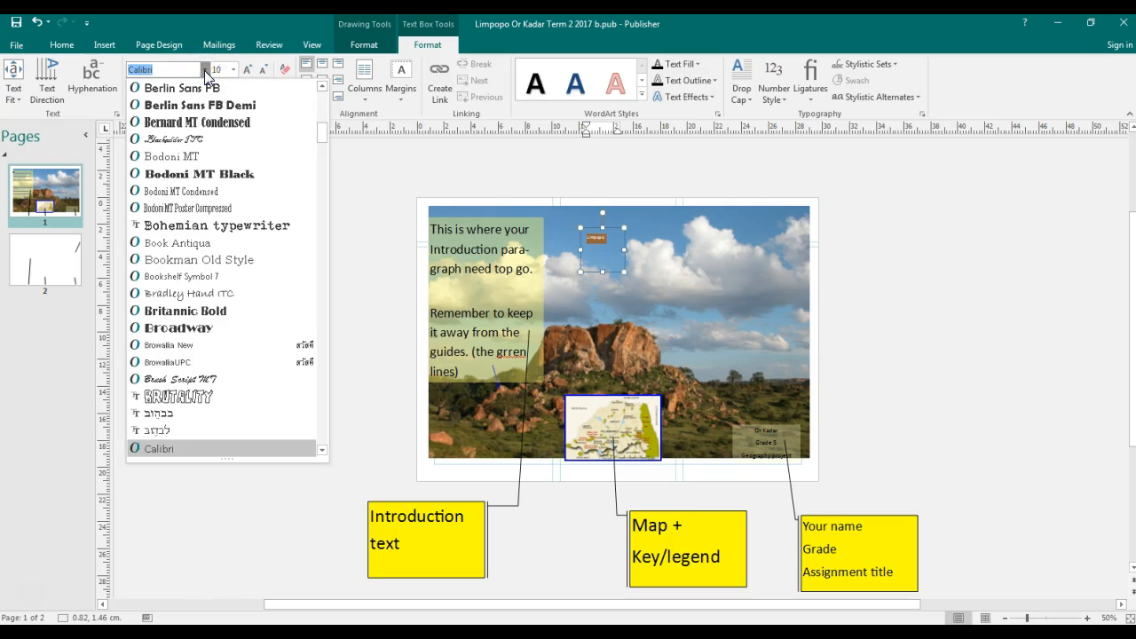
pyautogui.click(190, 105)
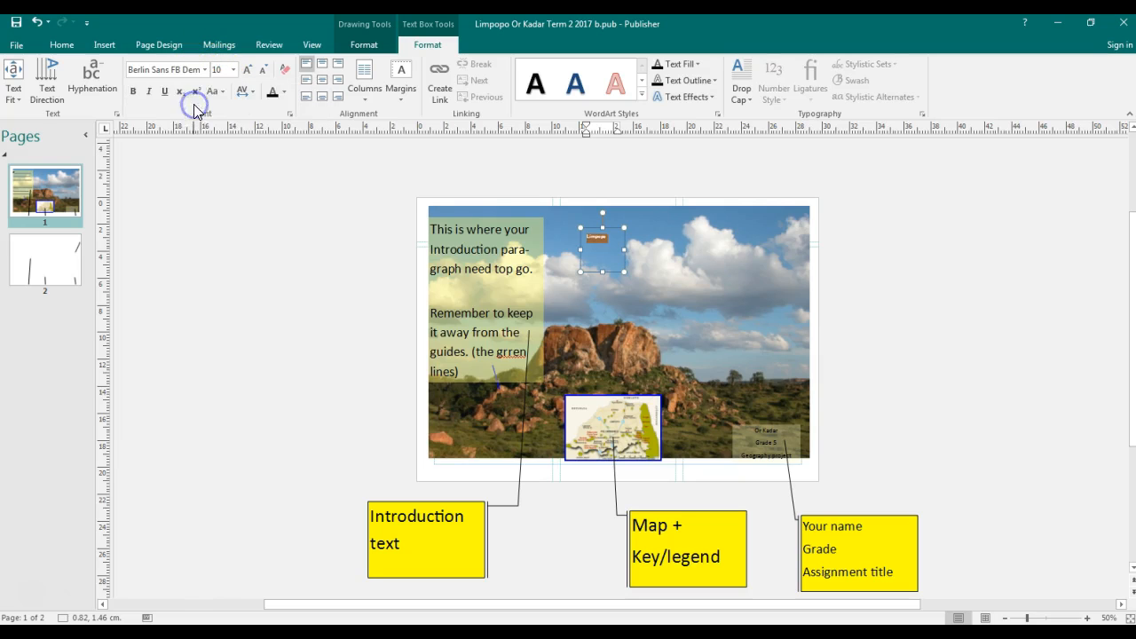
pyautogui.click(234, 69)
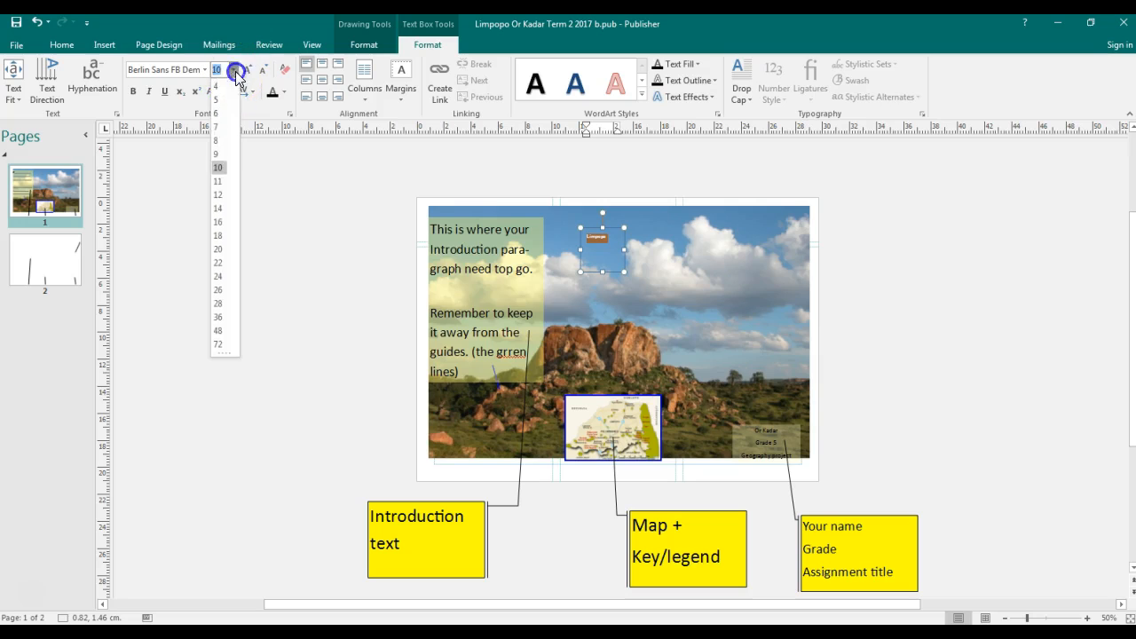
pyautogui.click(220, 346)
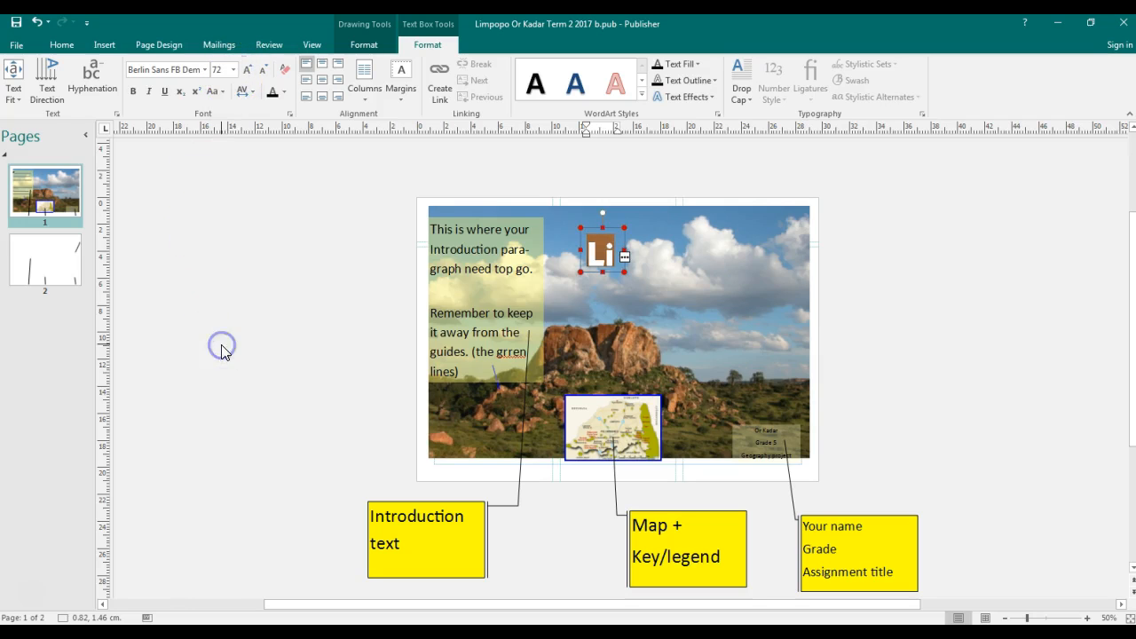
pyautogui.click(283, 94)
pyautogui.click(308, 203)
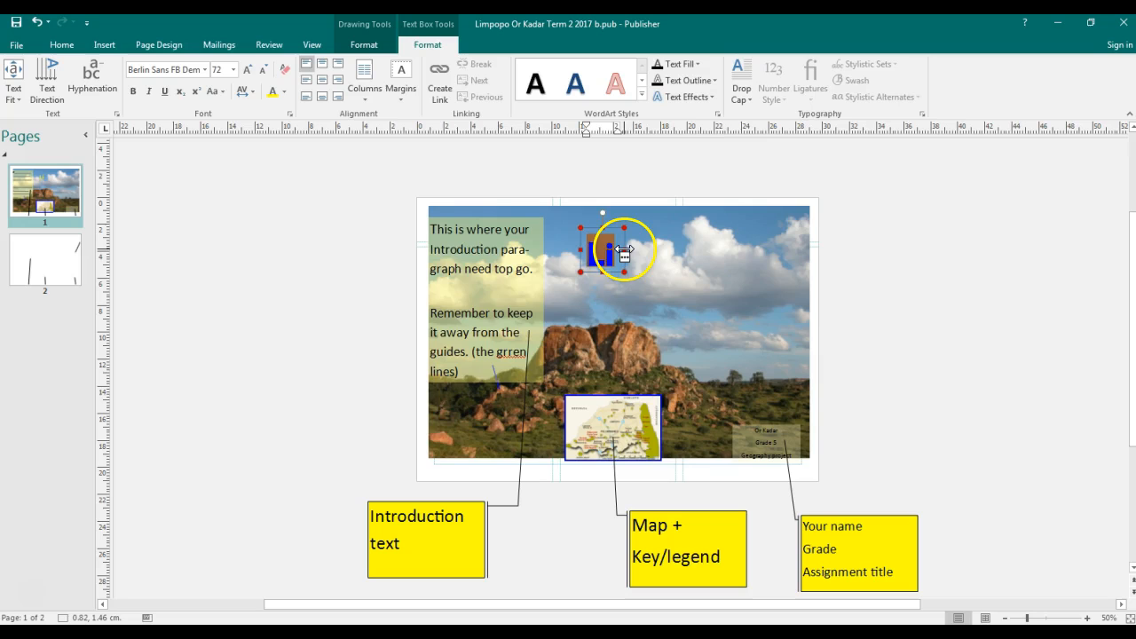
# Enlarge the Limpopo title's text box to about 14.76 x 3.86 cm so the whole word fits.
pyautogui.moveTo(624, 251); pyautogui.dragTo(789, 248)
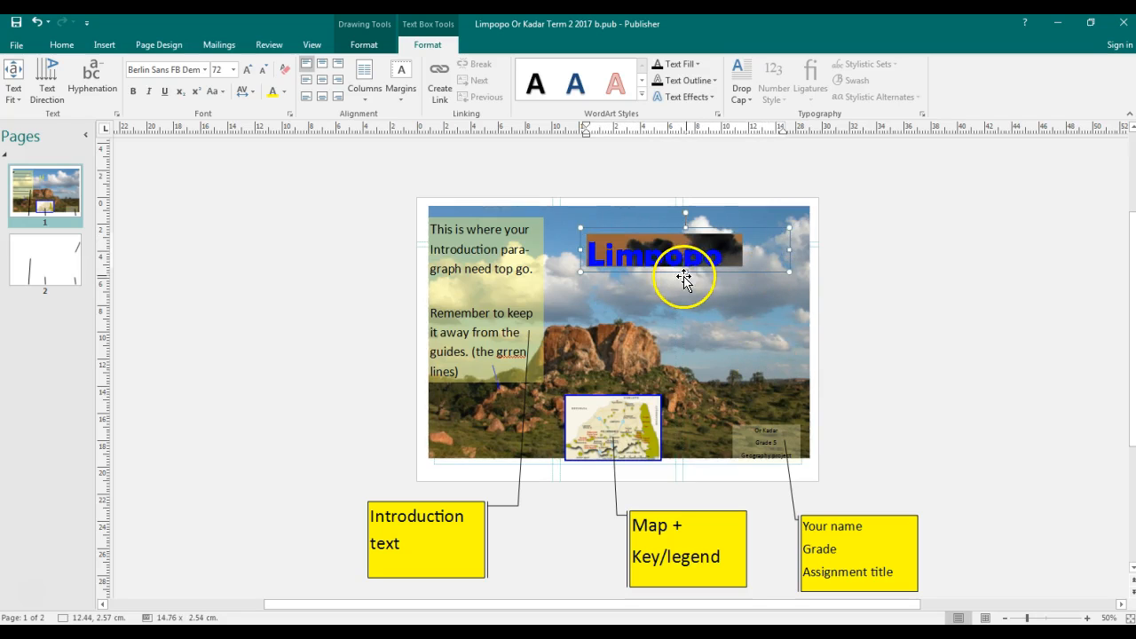
pyautogui.moveTo(685, 271); pyautogui.dragTo(685, 288)
pyautogui.click(883, 361)
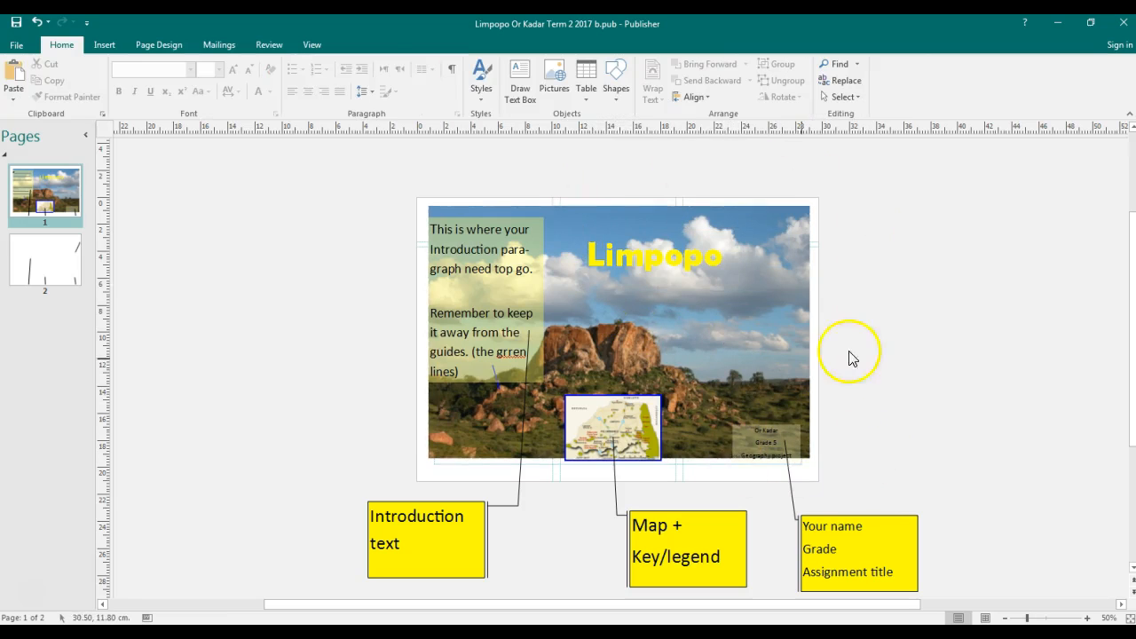
# Rotate the Limpopo title 90 degrees clockwise and shift the background photo to about 1.27, 1.27 cm.
pyautogui.click(677, 266)
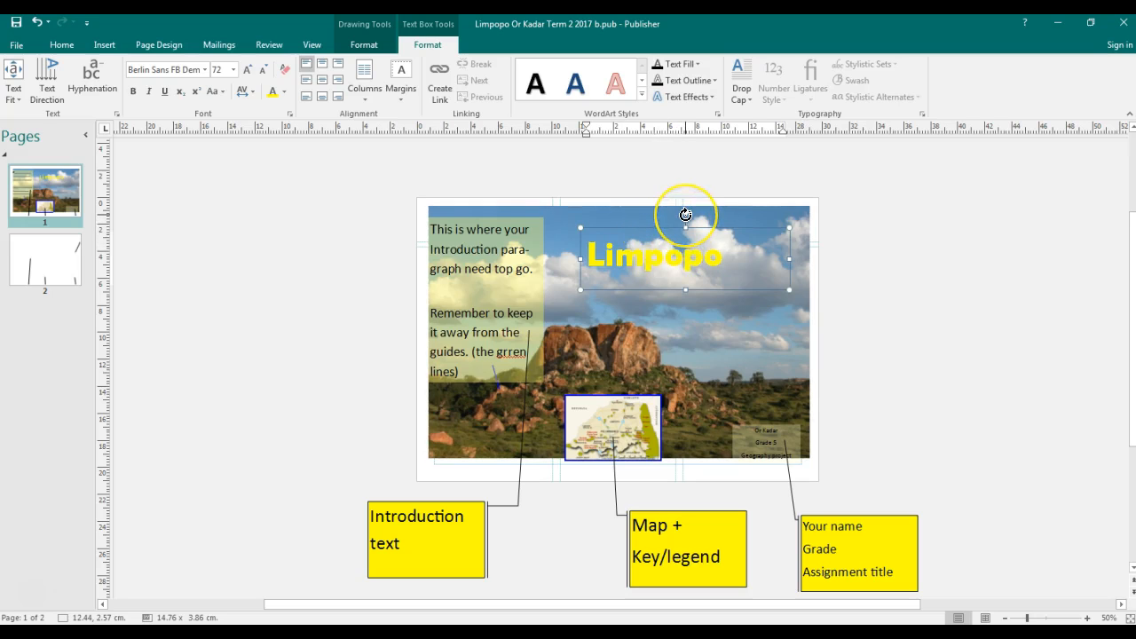
pyautogui.moveTo(685, 215); pyautogui.dragTo(686, 216)
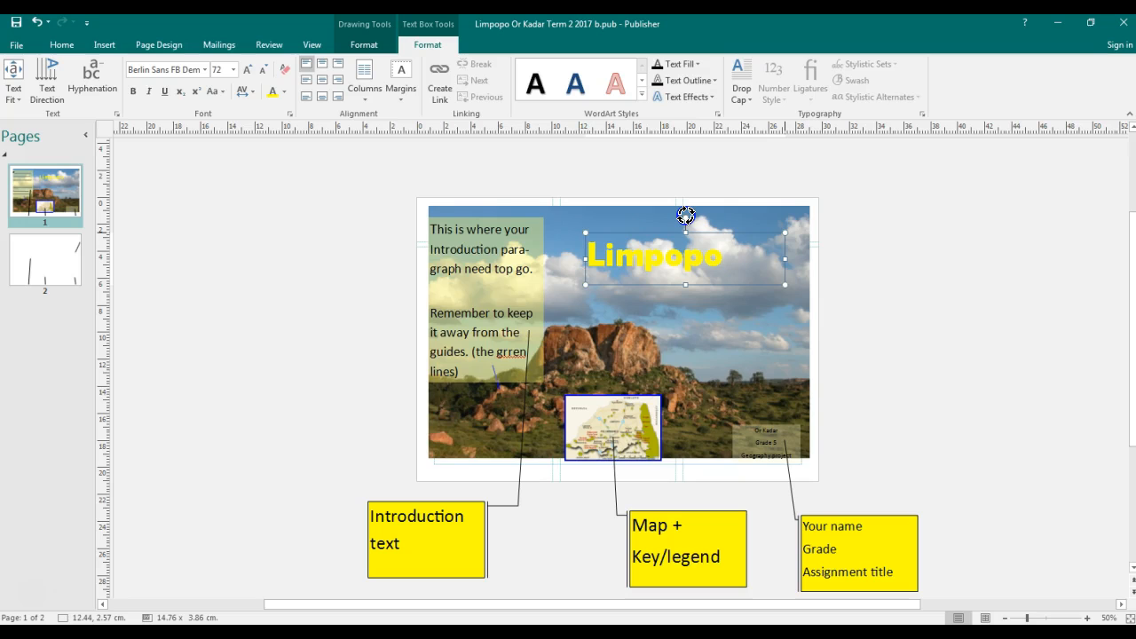
pyautogui.moveTo(703, 225); pyautogui.dragTo(736, 254)
pyautogui.moveTo(718, 291)
pyautogui.mouseDown()
pyautogui.moveTo(750, 296)
pyautogui.moveTo(723, 297)
pyautogui.mouseUp()
pyautogui.click(712, 206)
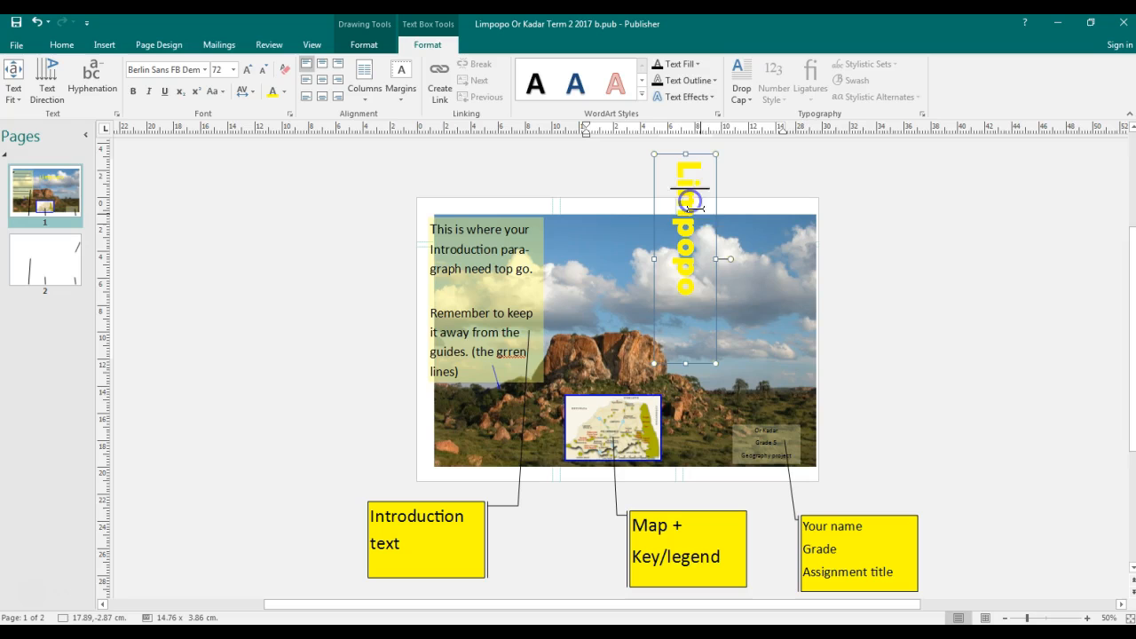
# Move the vertical Limpopo title into the right-hand column of page 1, at about 24.87, 1.27 cm.
pyautogui.moveTo(715, 213); pyautogui.dragTo(810, 267)
pyautogui.click(915, 305)
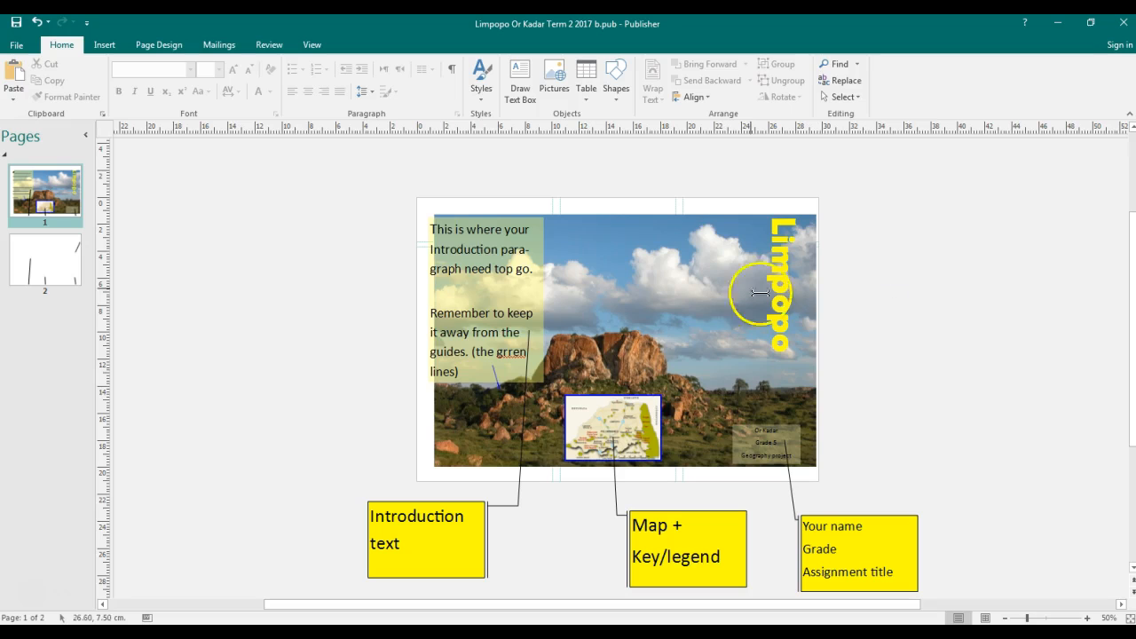
pyautogui.click(703, 238)
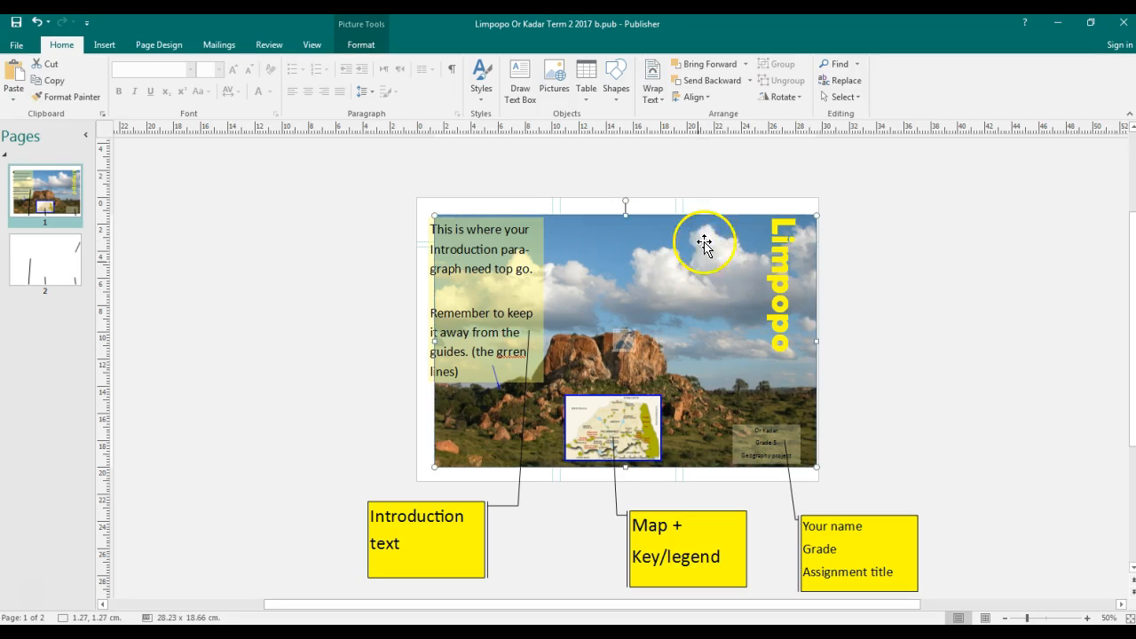
pyautogui.click(781, 271)
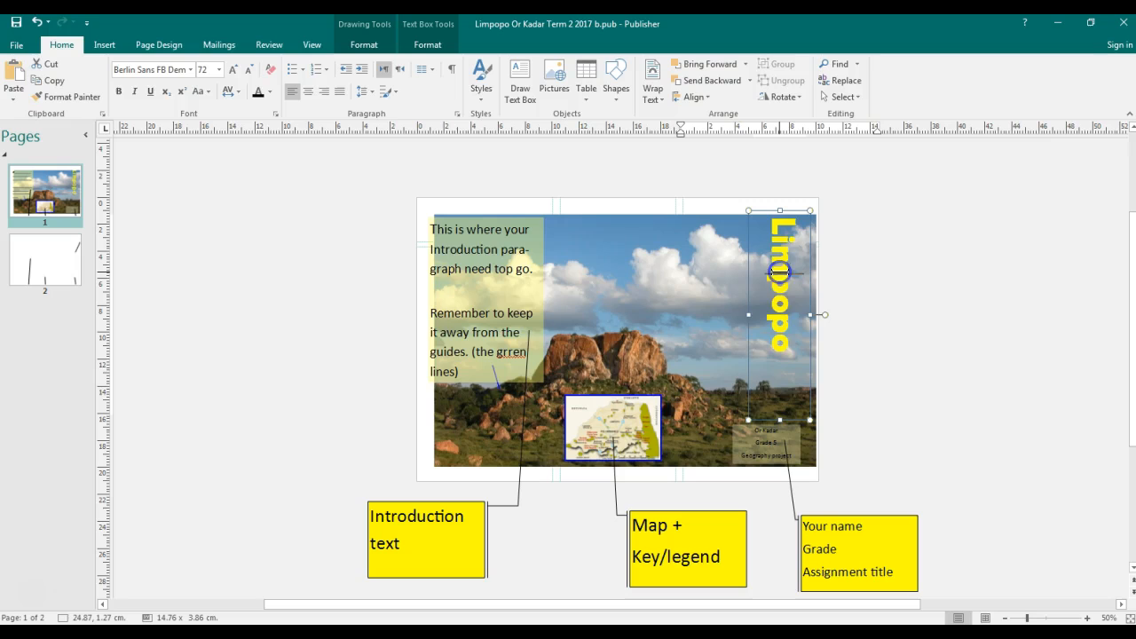
pyautogui.click(808, 359)
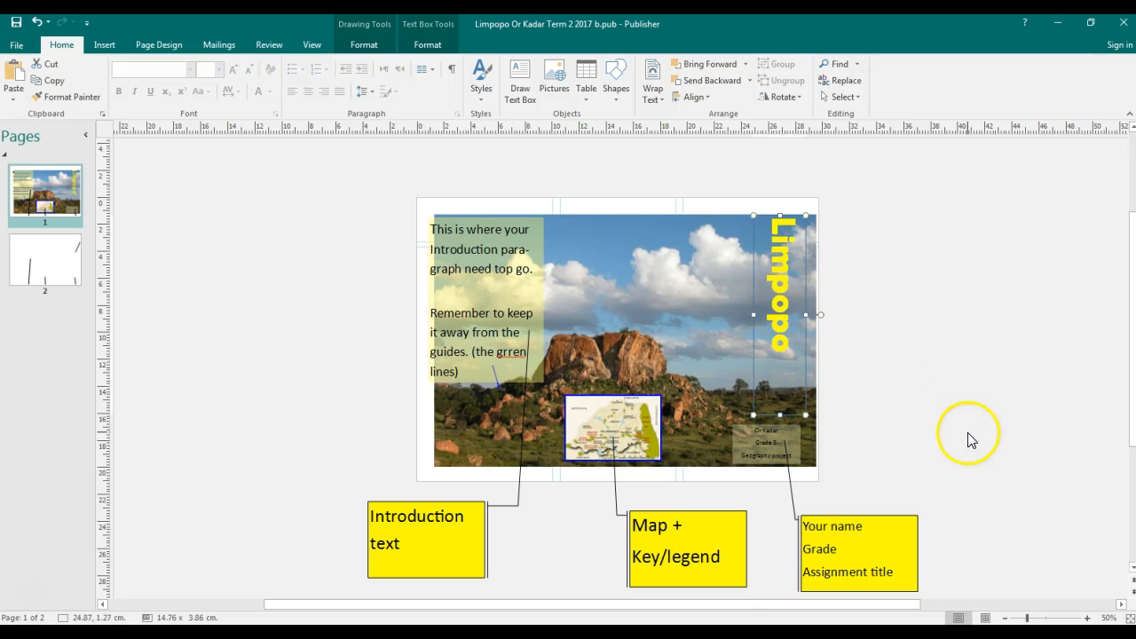